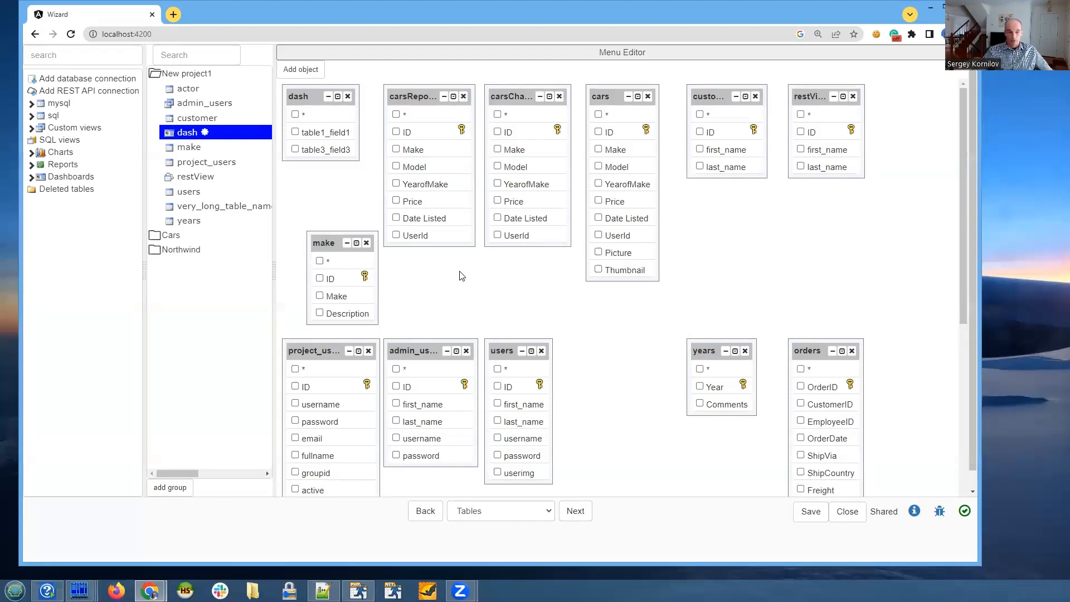
- Widen the project tables pane and slightly narrow the database connections pane in the Menu Editor layout
{"action": "left_click_drag", "start_coordinate": [144, 310], "coordinate": [147, 310]}
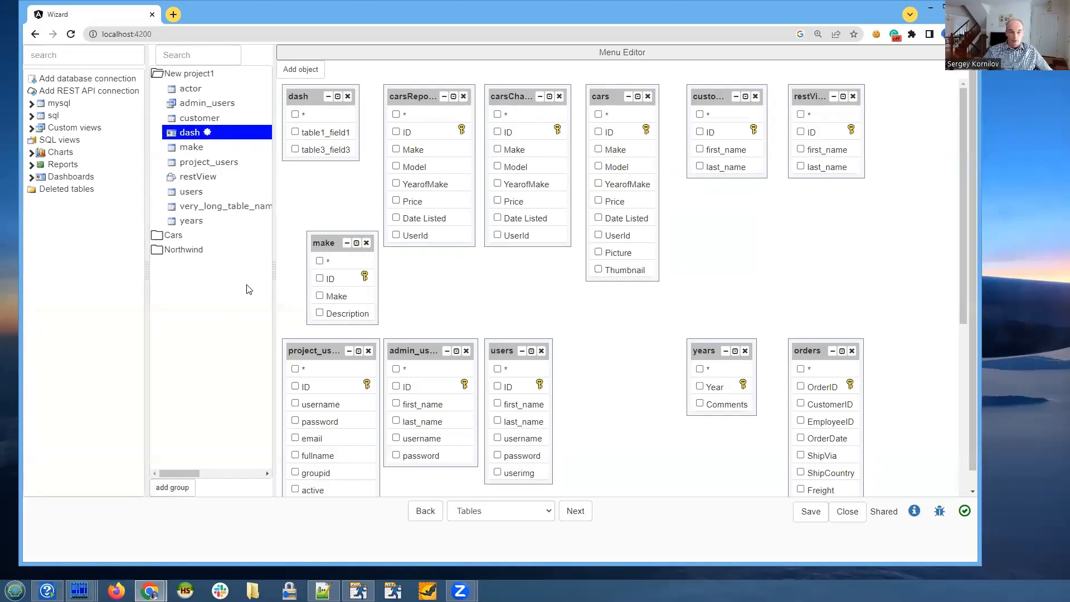
{"action": "left_click_drag", "start_coordinate": [275, 265], "coordinate": [284, 265]}
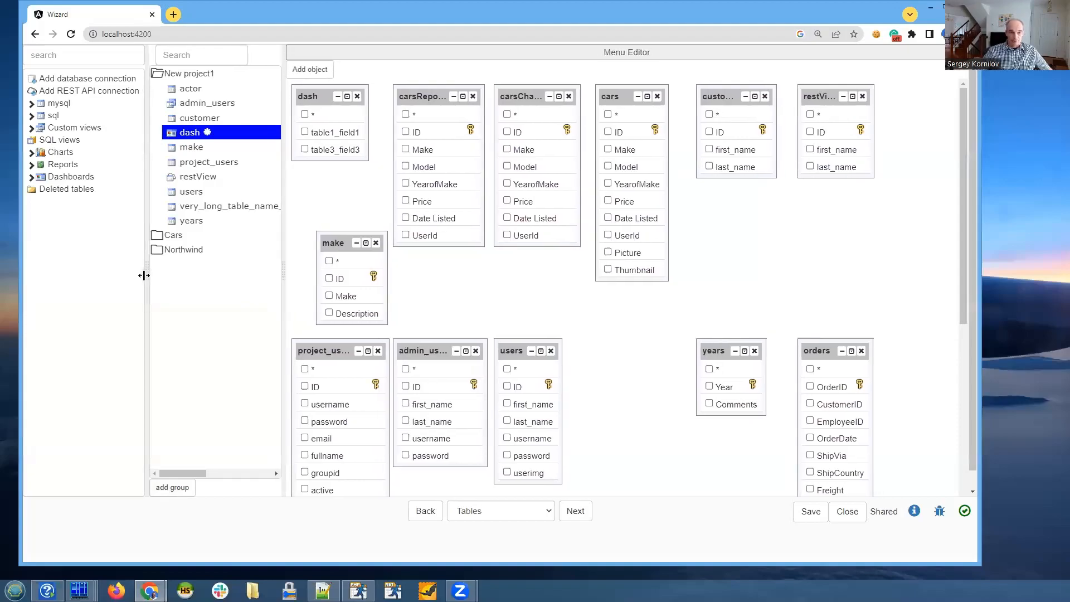
{"action": "left_click_drag", "start_coordinate": [143, 275], "coordinate": [141, 275]}
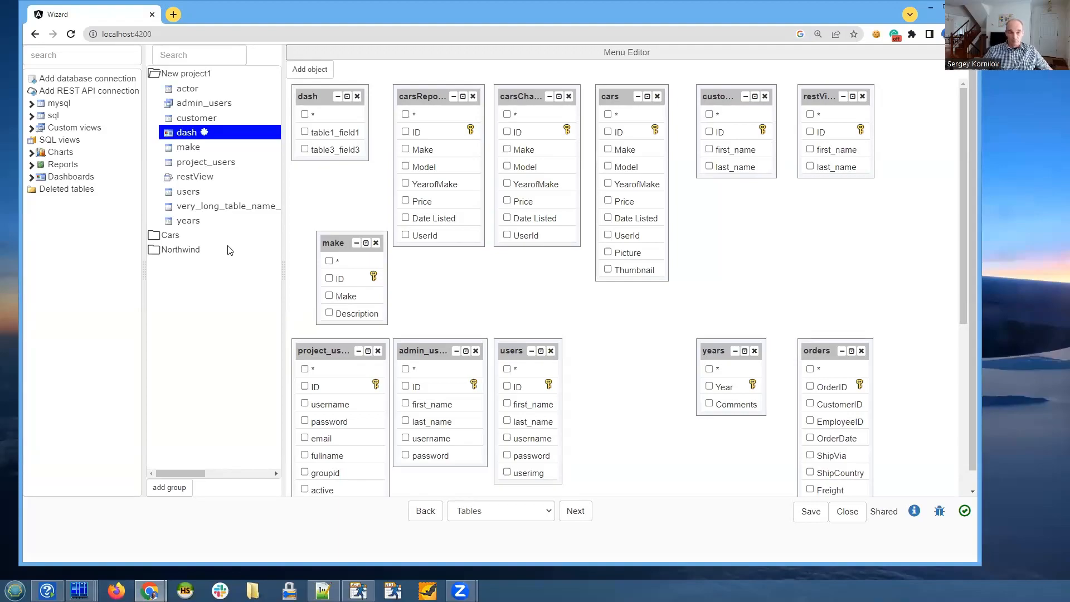
- Create a table group named System tables and move the users table into it
{"action": "left_click", "coordinate": [170, 489]}
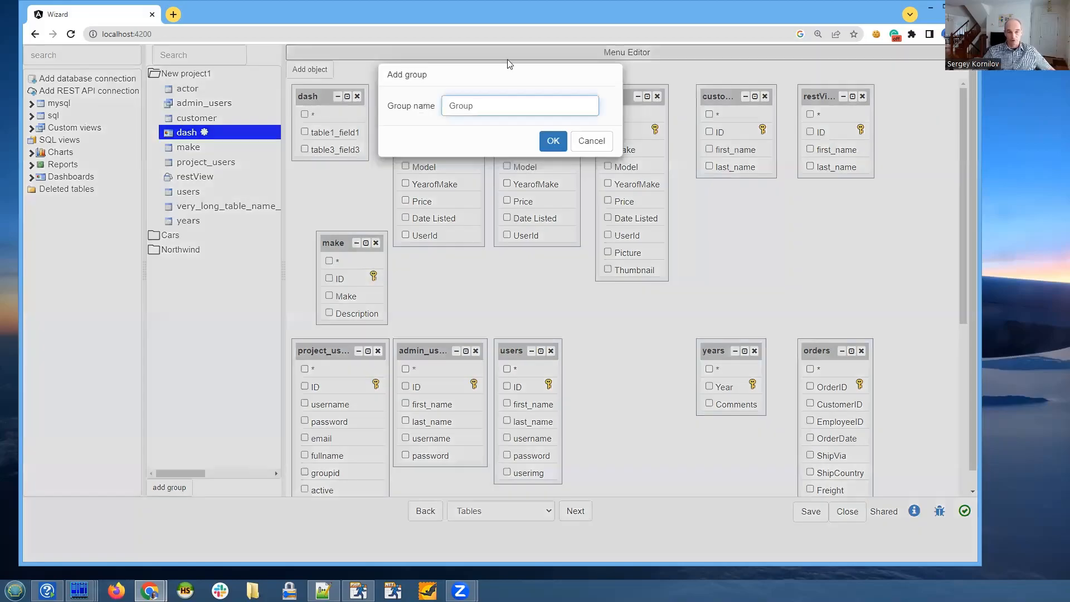
{"action": "double_click", "coordinate": [490, 100]}
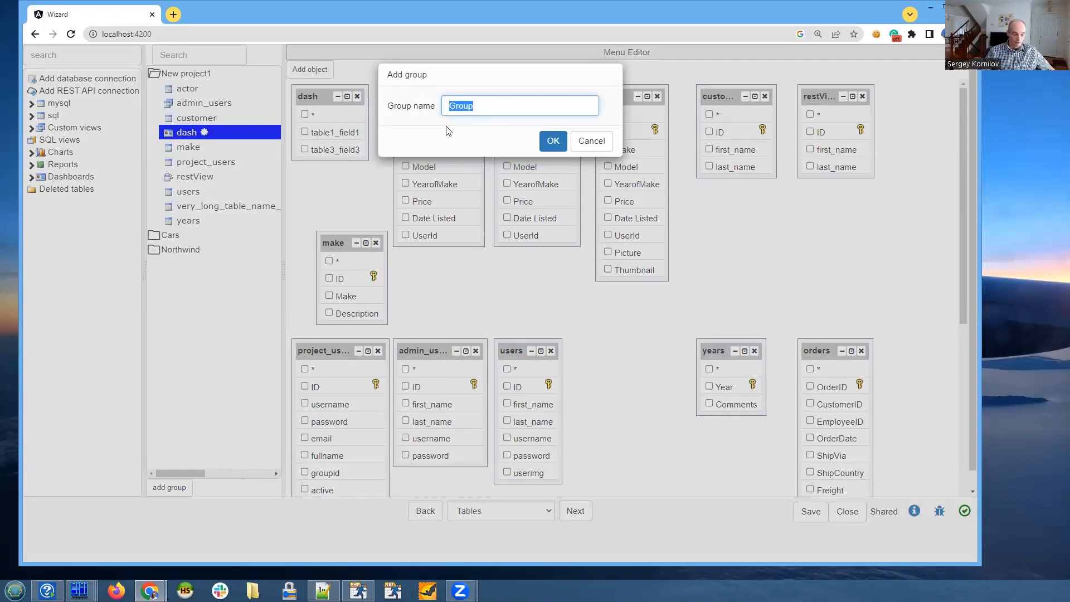
{"action": "type", "text": "Syst"}
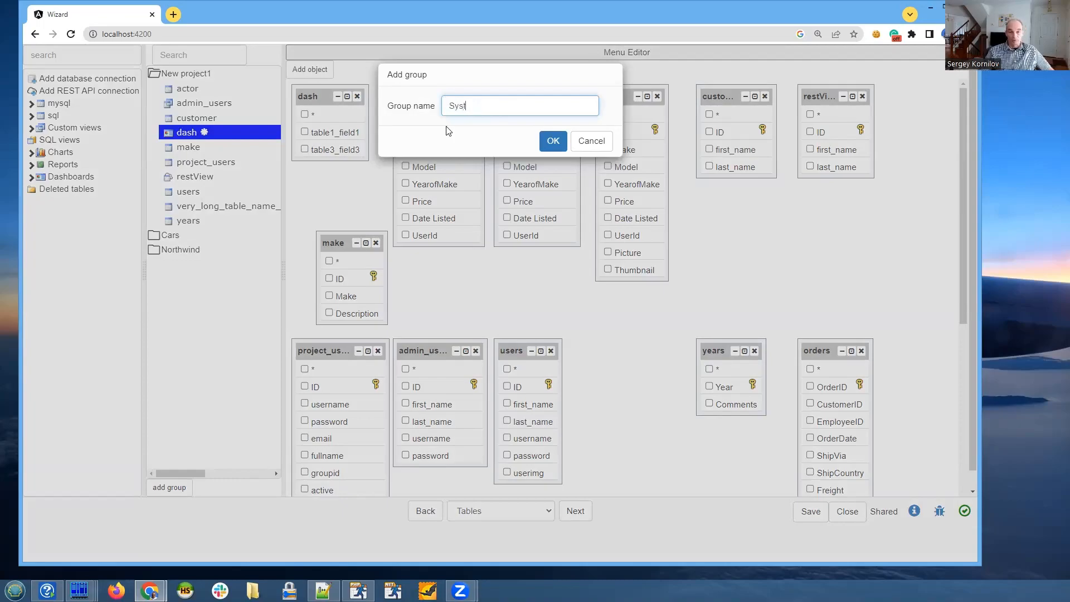
{"action": "type", "text": "em tables"}
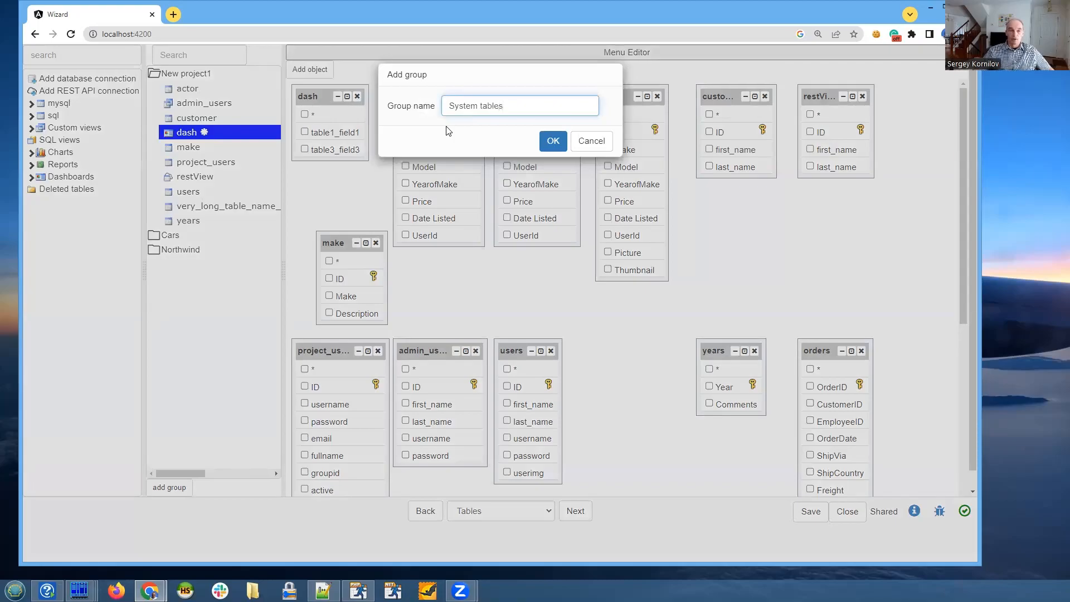
{"action": "left_click", "coordinate": [553, 141]}
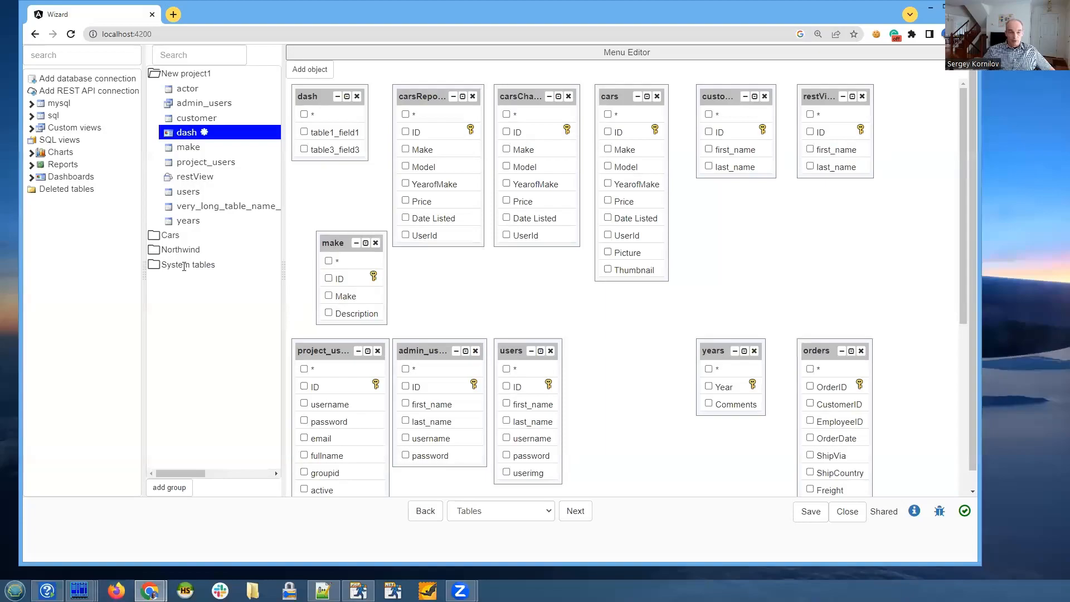
{"action": "left_click", "coordinate": [190, 149]}
{"action": "left_click_drag", "start_coordinate": [190, 192], "coordinate": [205, 266]}
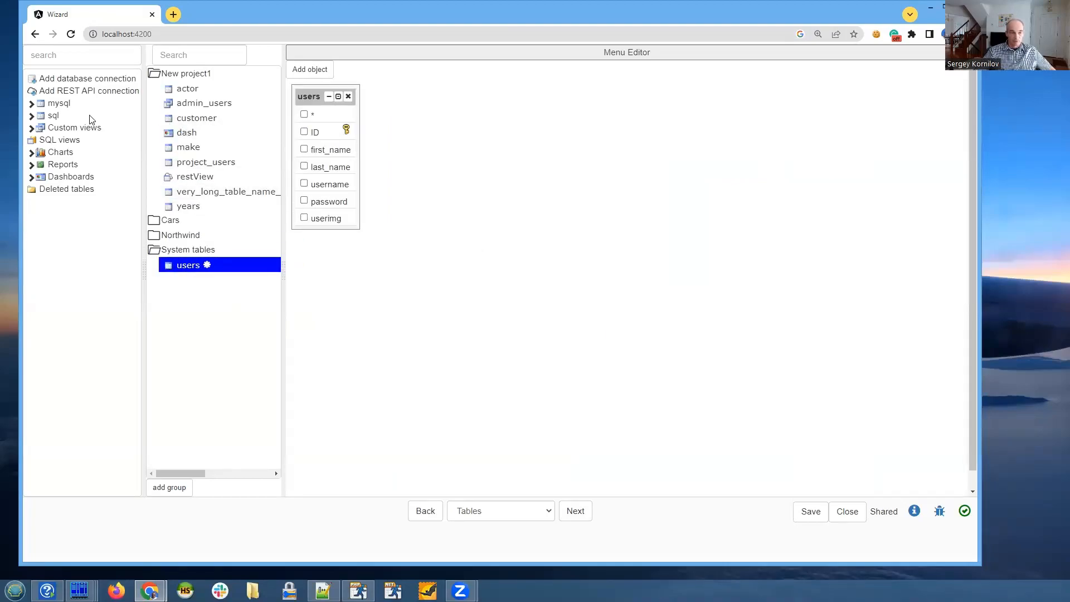
- Add the staff, language and payment tables from the mysql connection, and move staff into the System tables group
{"action": "left_click", "coordinate": [32, 104]}
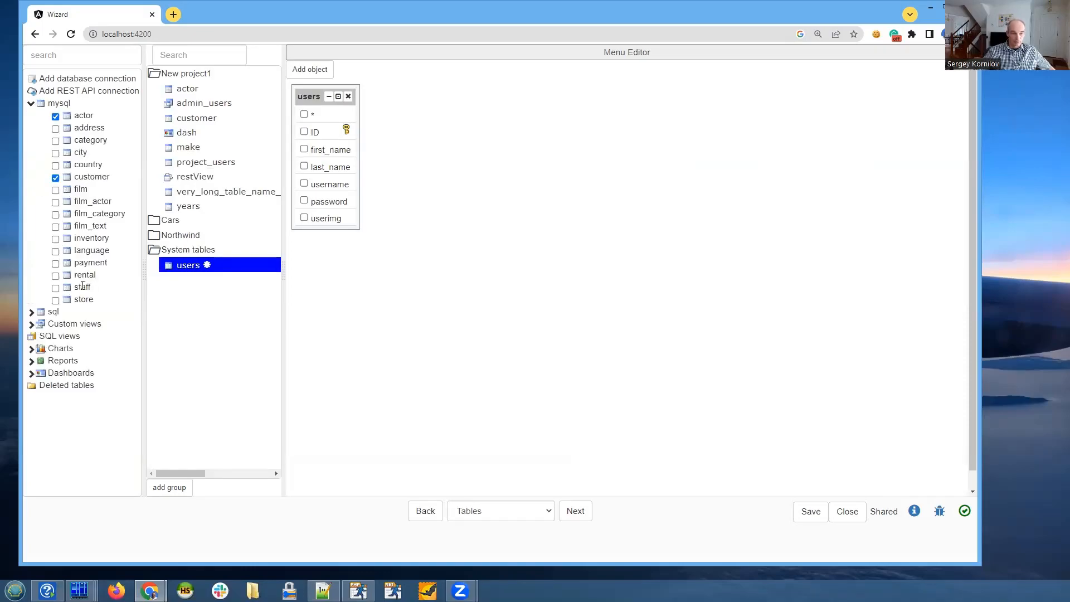
{"action": "left_click", "coordinate": [55, 288]}
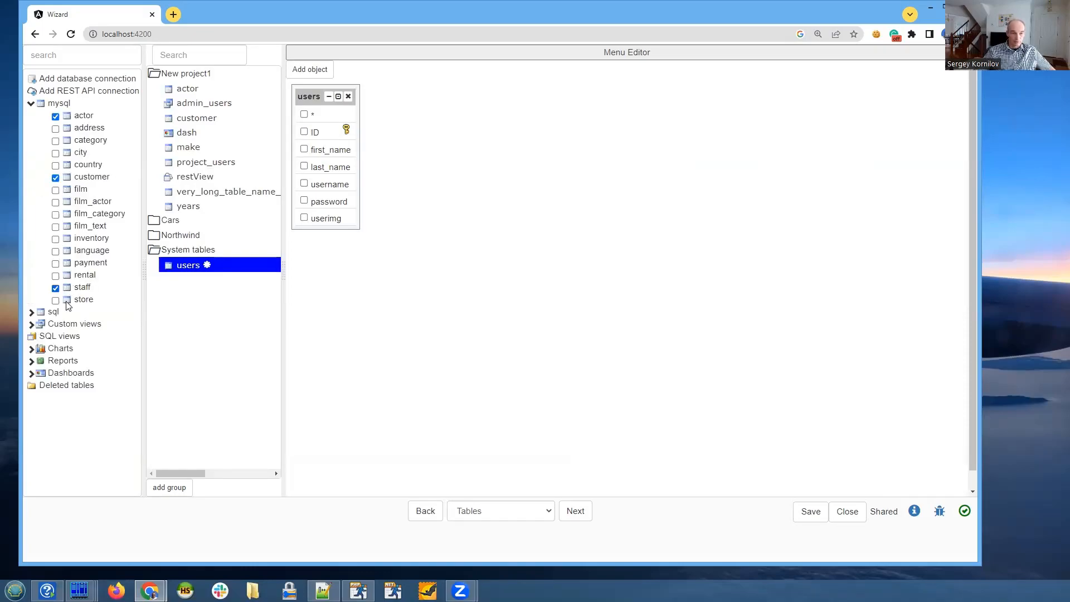
{"action": "left_click", "coordinate": [55, 251]}
{"action": "left_click", "coordinate": [55, 264]}
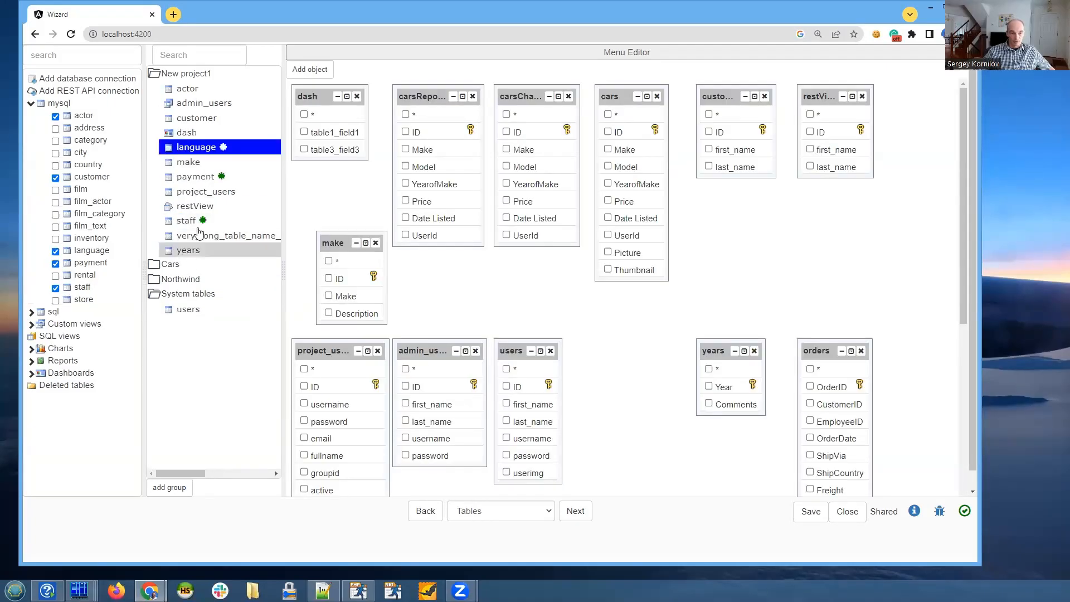
{"action": "left_click_drag", "start_coordinate": [187, 224], "coordinate": [196, 315]}
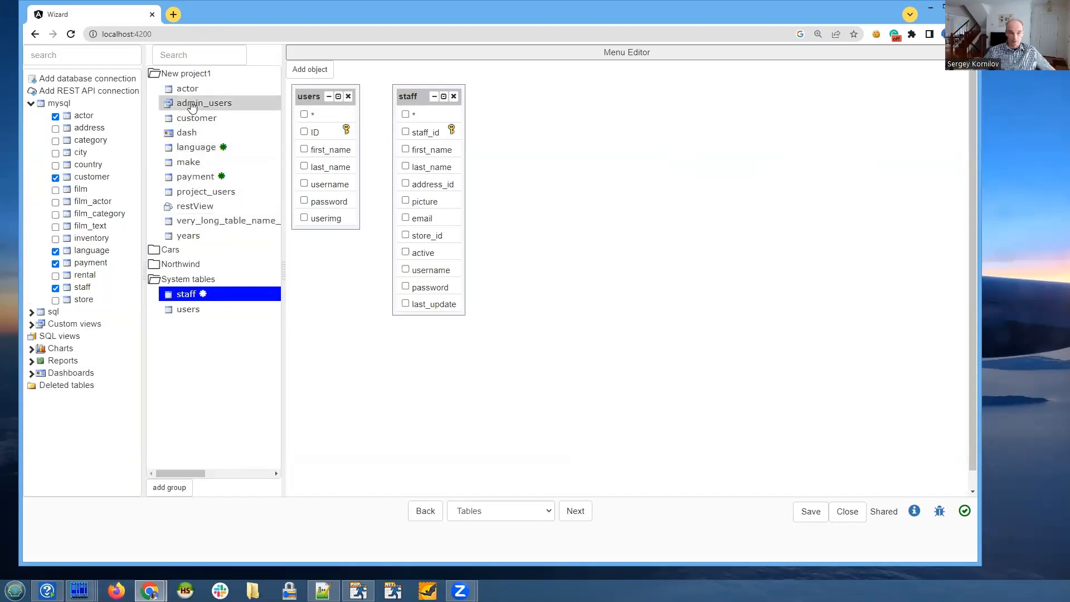
- View the diagrams for the admin_users table and for order details in the Northwind group
{"action": "left_click_drag", "start_coordinate": [190, 105], "coordinate": [198, 315]}
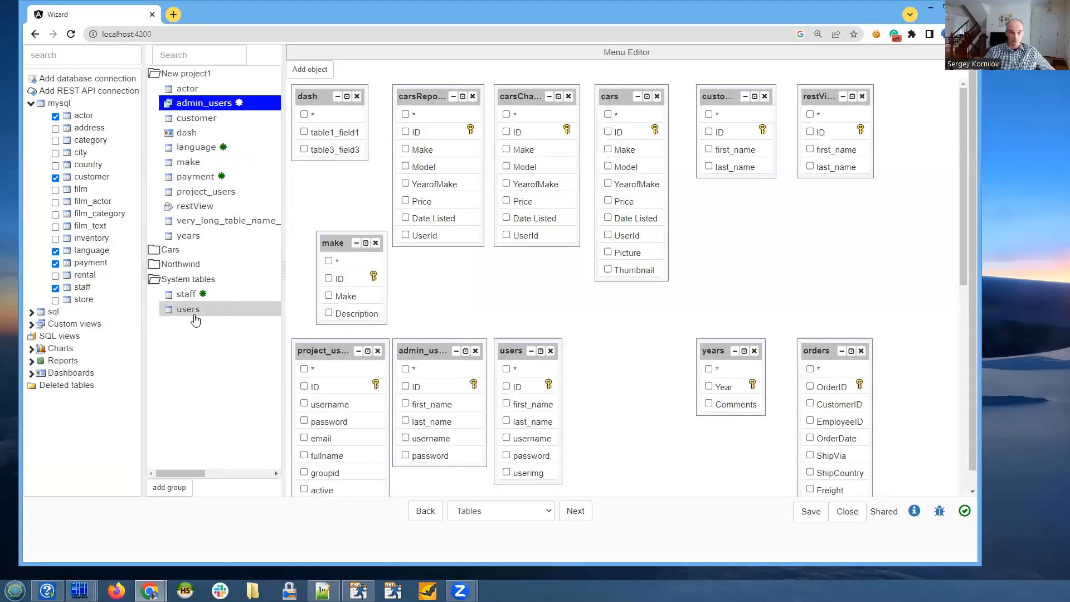
{"action": "left_click", "coordinate": [181, 265]}
{"action": "left_click", "coordinate": [190, 280]}
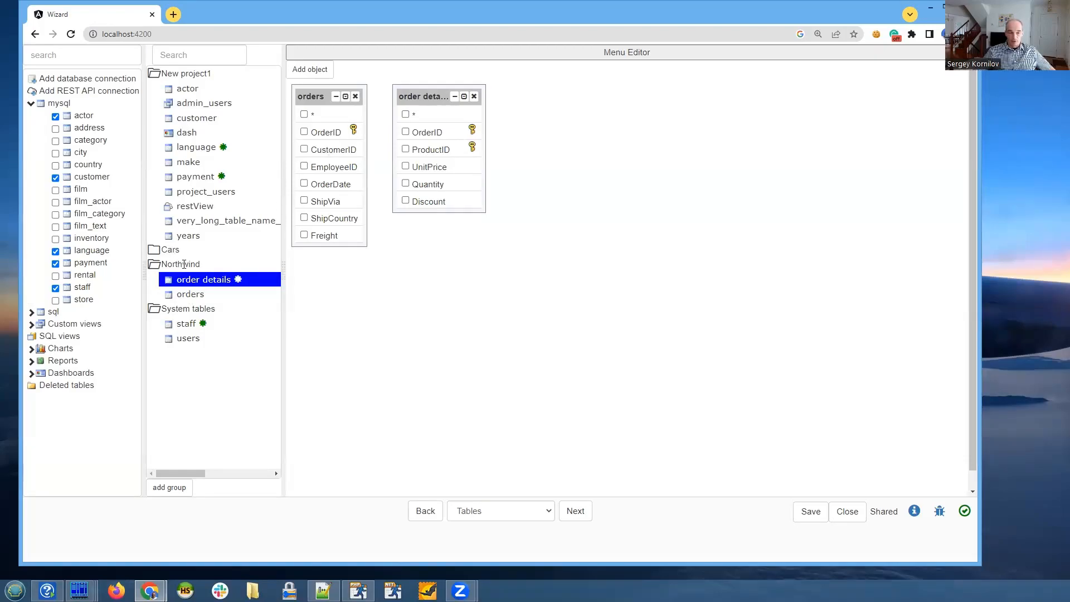
- In the New project1 diagram, shorten the payment table box and place it between the users and years tables
{"action": "left_click", "coordinate": [190, 222]}
{"action": "left_click_drag", "start_coordinate": [961, 251], "coordinate": [956, 482]}
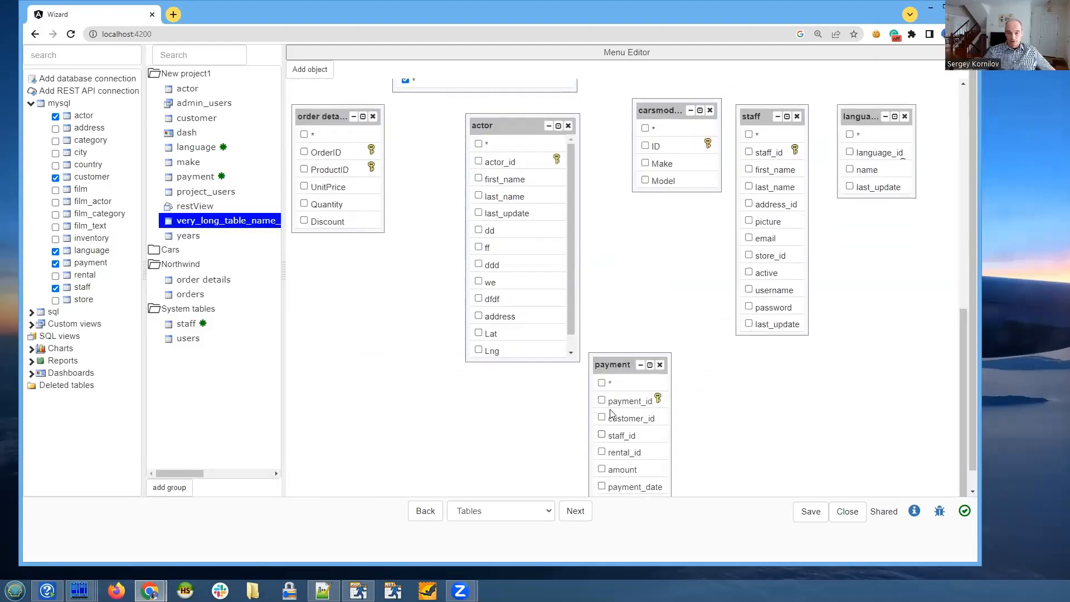
{"action": "left_click_drag", "start_coordinate": [613, 366], "coordinate": [624, 279]}
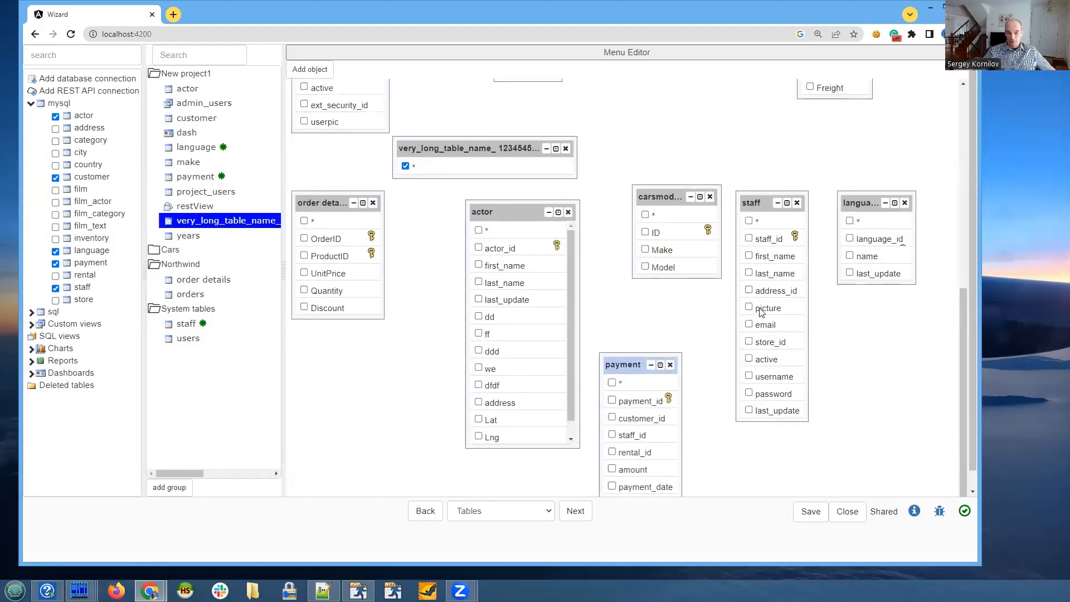
{"action": "left_click_drag", "start_coordinate": [624, 366], "coordinate": [658, 200]}
{"action": "left_click_drag", "start_coordinate": [647, 117], "coordinate": [659, 141]}
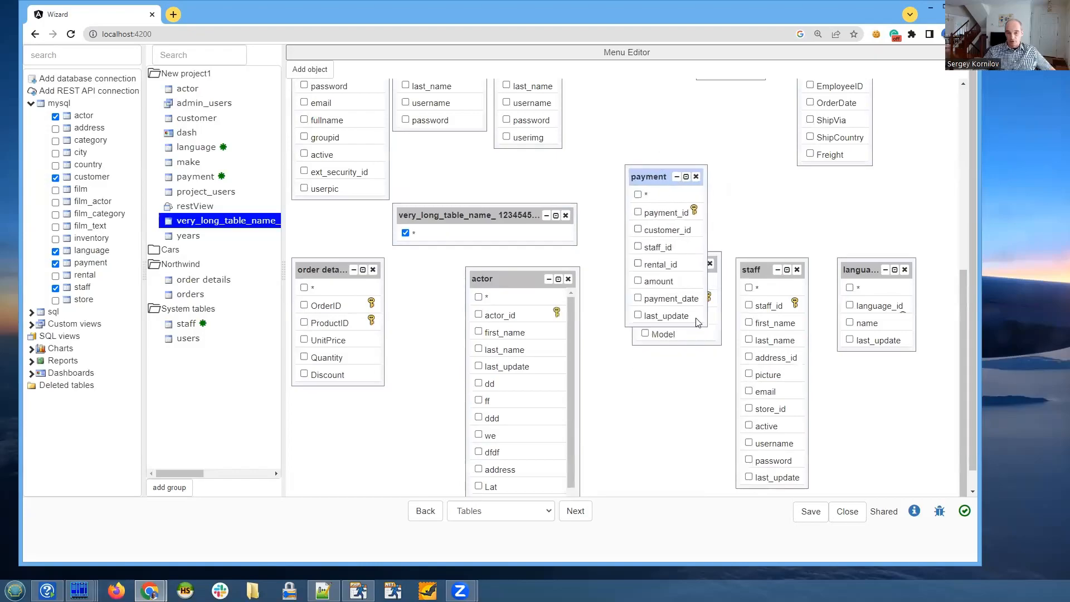
{"action": "left_click_drag", "start_coordinate": [704, 323], "coordinate": [707, 268]}
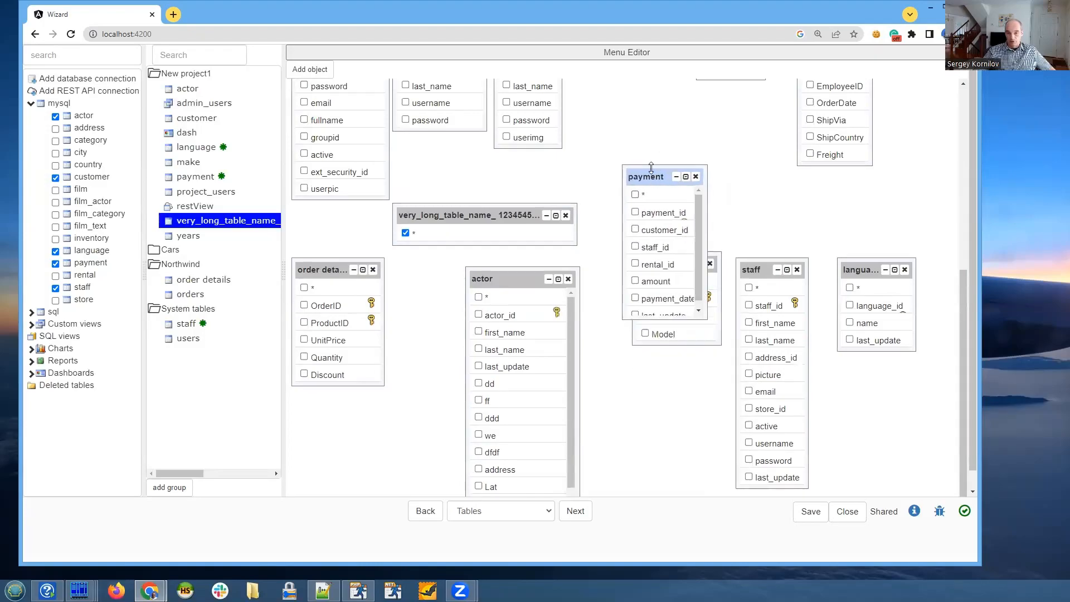
{"action": "left_click_drag", "start_coordinate": [646, 177], "coordinate": [632, 102]}
{"action": "left_click_drag", "start_coordinate": [963, 359], "coordinate": [963, 217]}
{"action": "left_click_drag", "start_coordinate": [636, 362], "coordinate": [620, 269]}
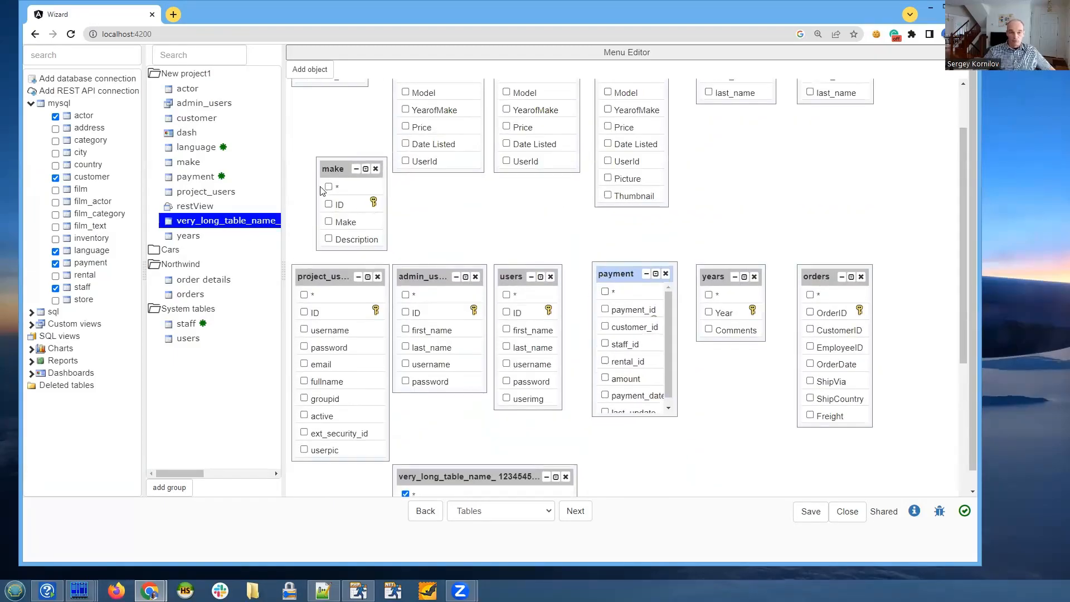
- Widen the project tables pane and show the Cars group's diagram with carsChart1 selected
{"action": "left_click_drag", "start_coordinate": [283, 313], "coordinate": [298, 310]}
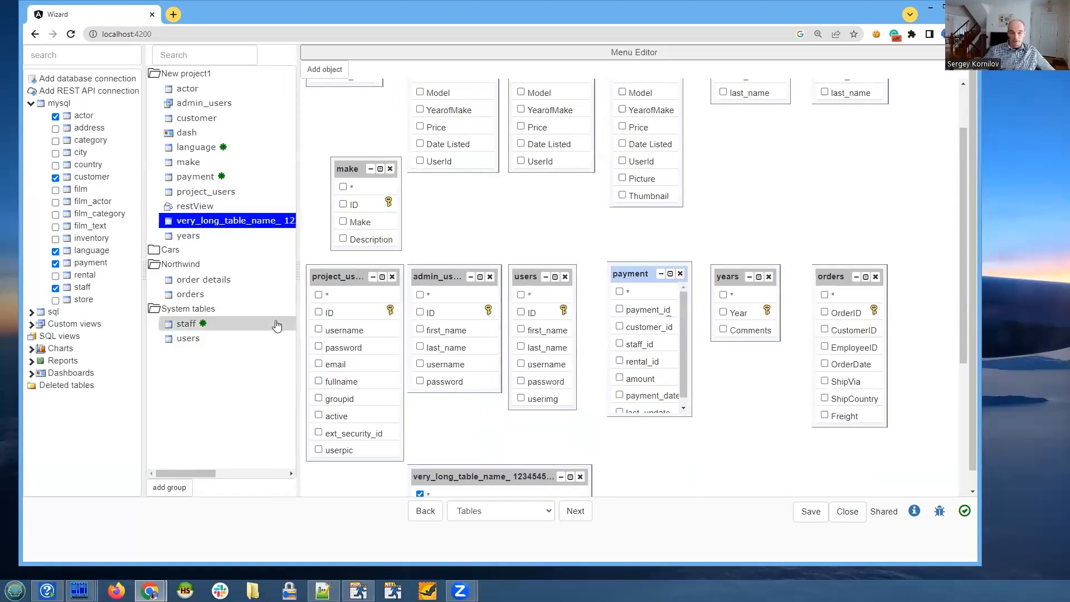
{"action": "left_click", "coordinate": [162, 252]}
{"action": "left_click", "coordinate": [187, 280]}
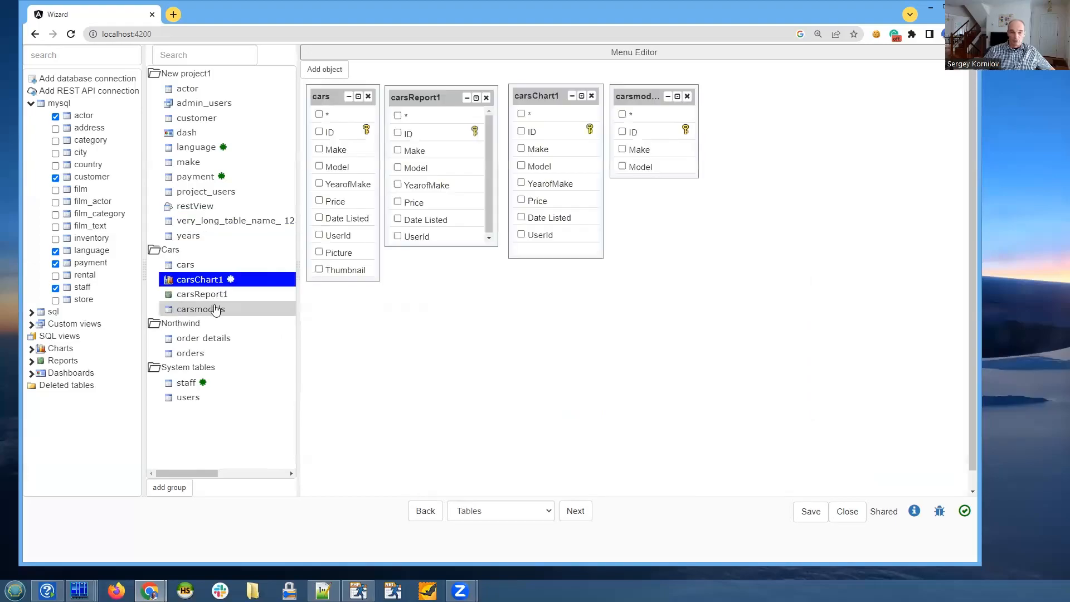
- Advance carsChart1 through its query page to the chart type selection, and open the payment table's page settings
{"action": "left_click", "coordinate": [575, 512]}
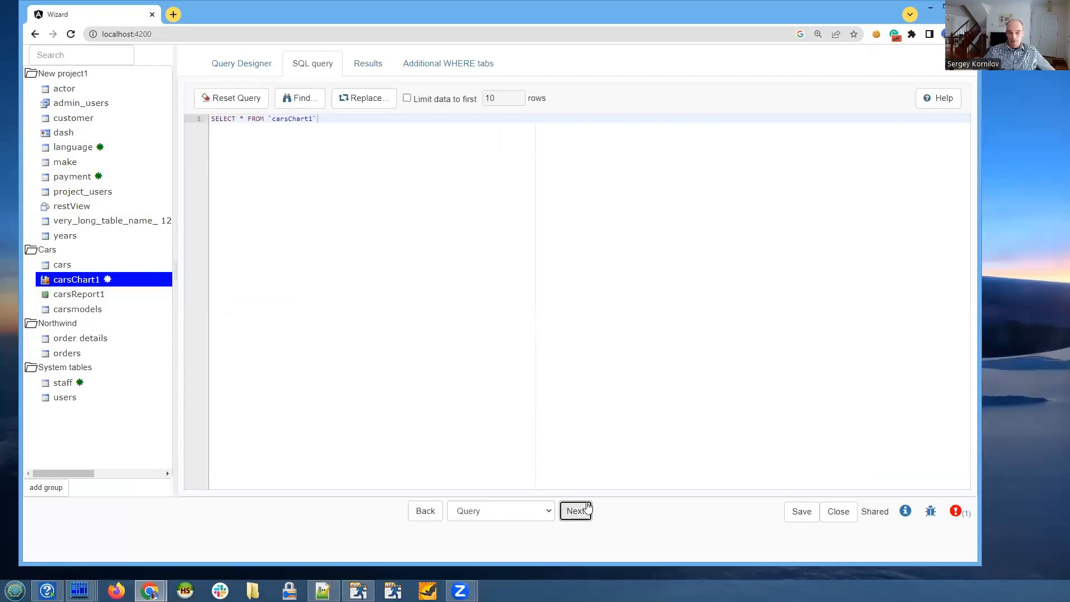
{"action": "left_click", "coordinate": [582, 518]}
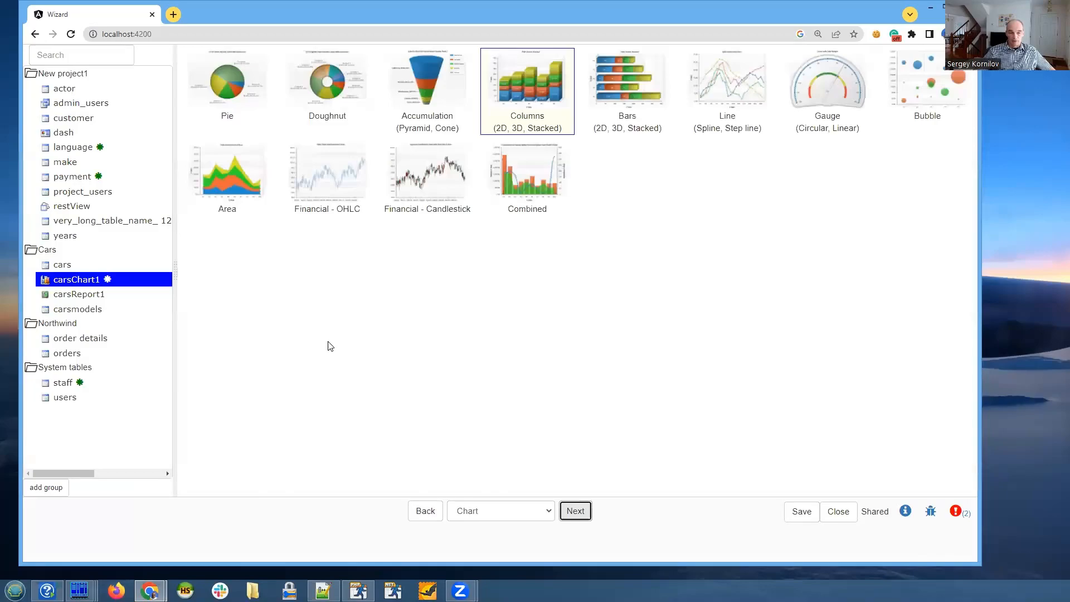
{"action": "left_click", "coordinate": [73, 176]}
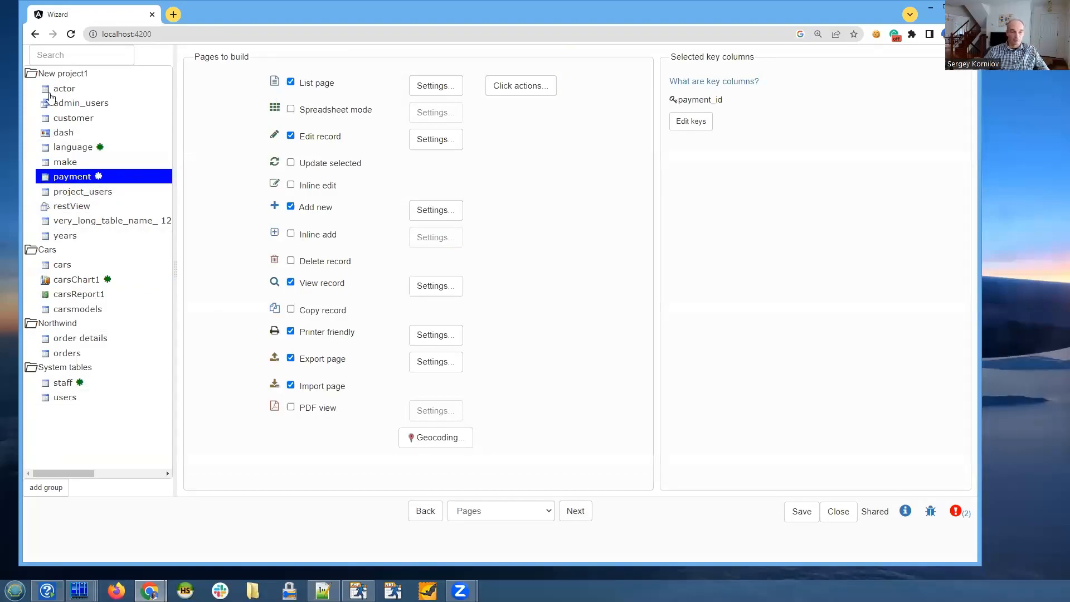
- Collapse the New project1, Cars, Northwind and System tables groups in the table list
{"action": "left_click", "coordinate": [43, 74]}
{"action": "left_click", "coordinate": [50, 88]}
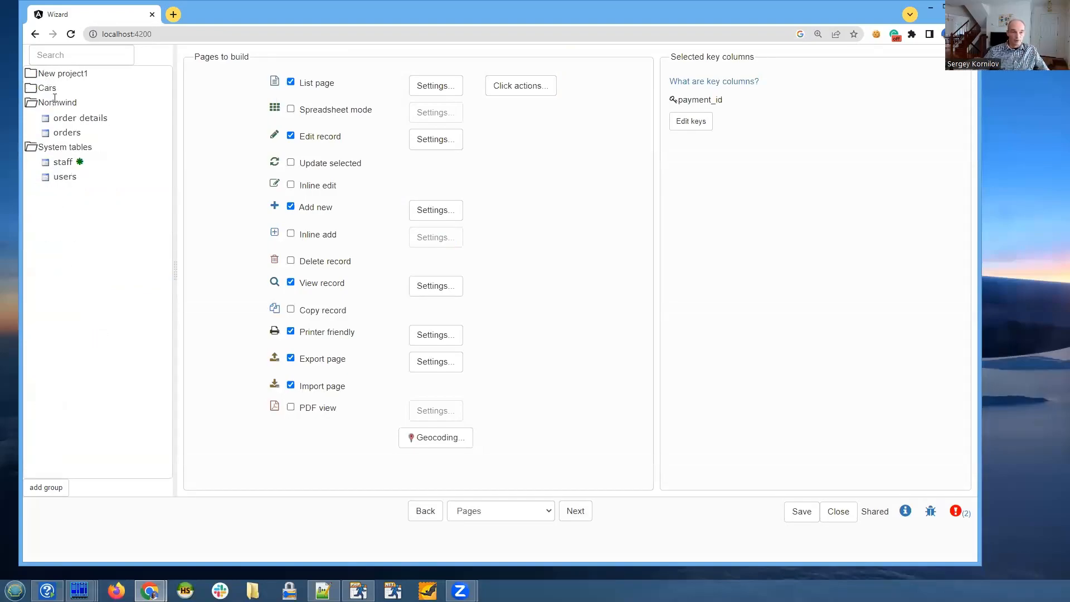
{"action": "left_click", "coordinate": [55, 103]}
{"action": "left_click", "coordinate": [61, 118]}
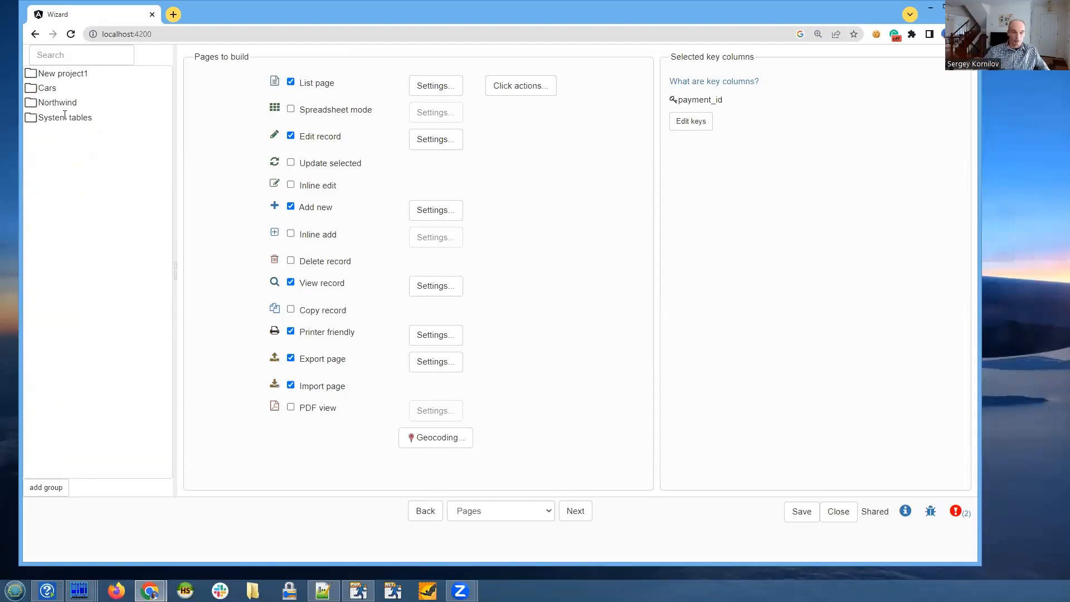
- Search the project's table list for "users"
{"action": "left_click", "coordinate": [73, 56]}
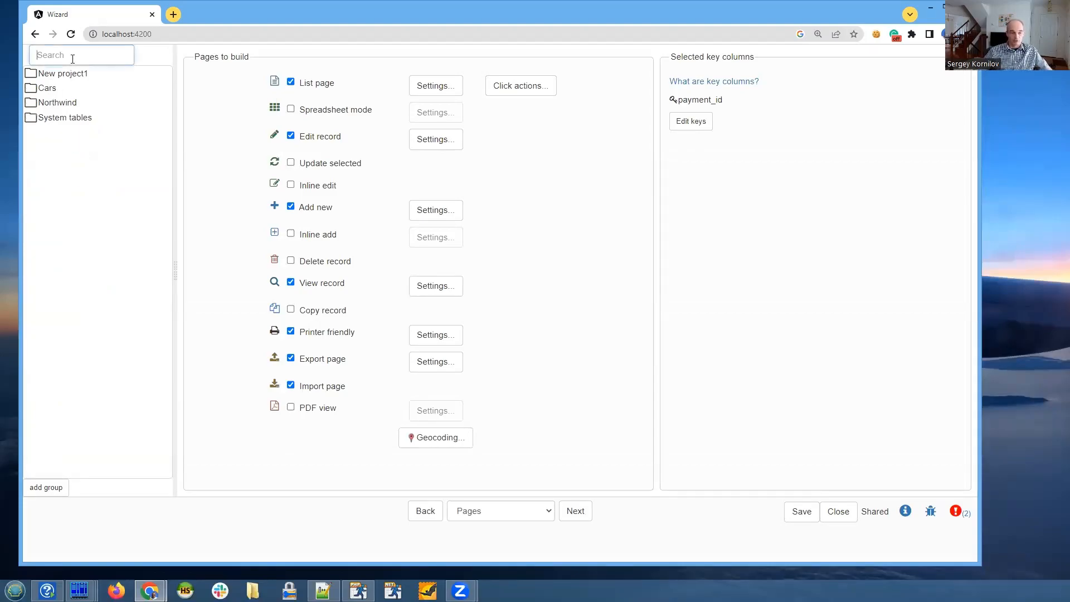
{"action": "type", "text": "users"}
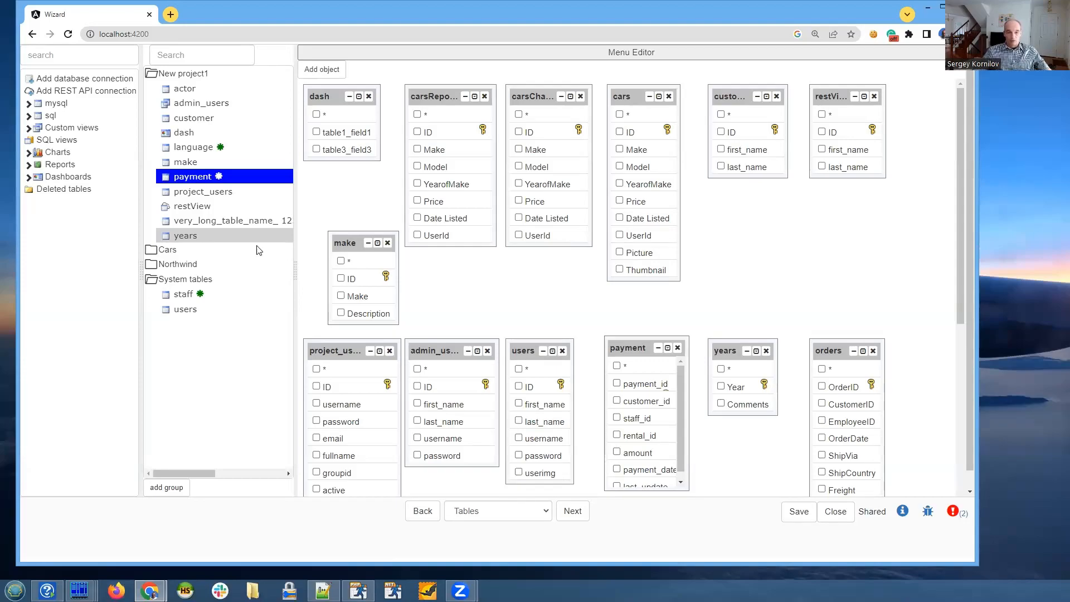
- Enlarge the make table box in width and height, and reposition it slightly higher in the diagram
{"action": "left_click_drag", "start_coordinate": [328, 265], "coordinate": [315, 266]}
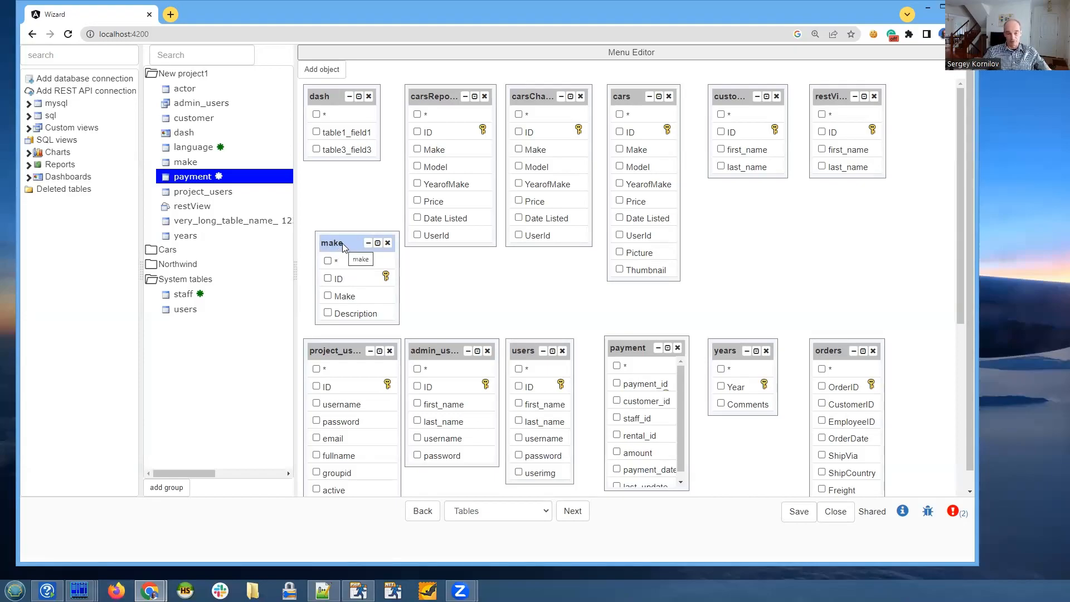
{"action": "left_click_drag", "start_coordinate": [342, 244], "coordinate": [337, 241]}
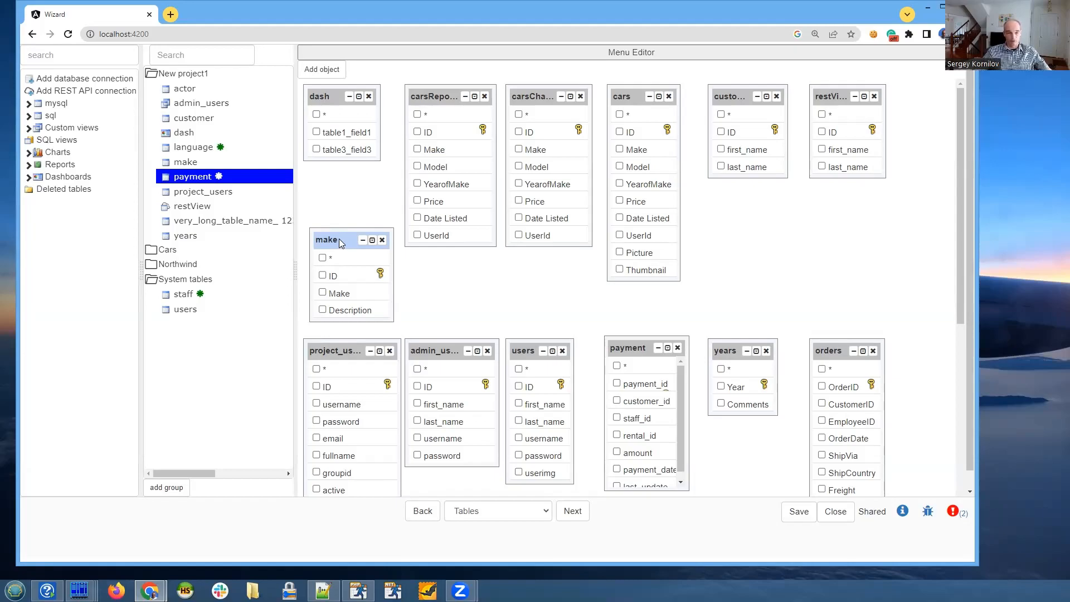
{"action": "left_click_drag", "start_coordinate": [339, 238], "coordinate": [339, 227]}
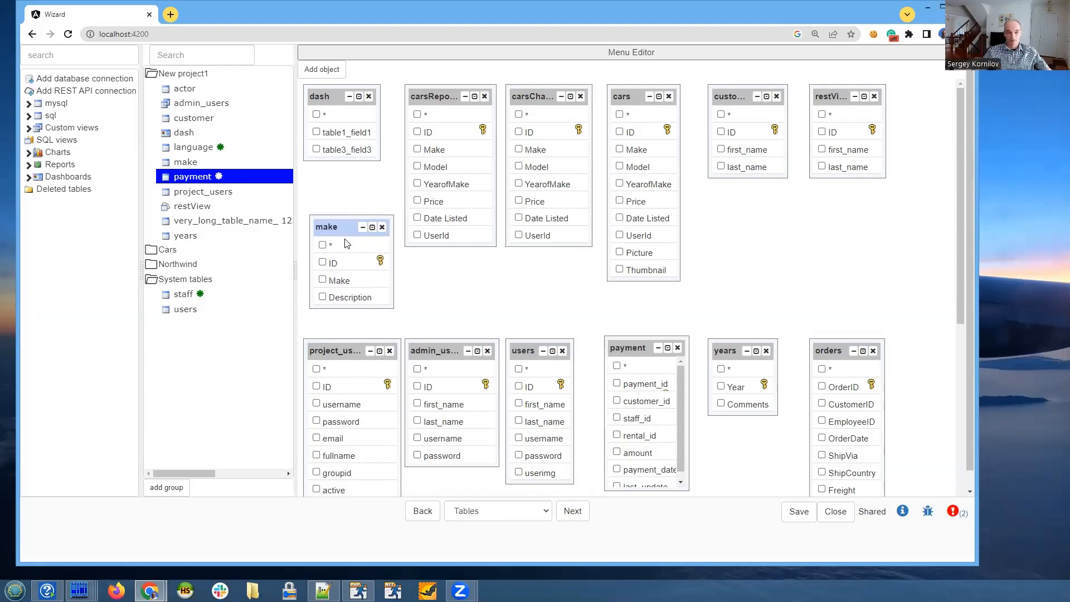
{"action": "left_click_drag", "start_coordinate": [369, 303], "coordinate": [371, 329]}
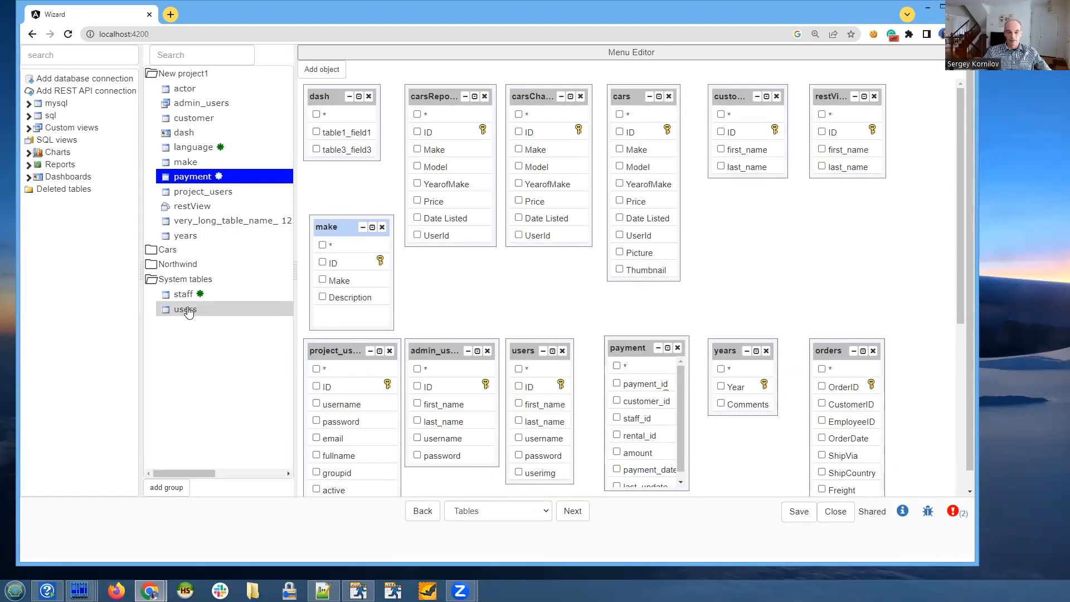
- Select the language table, and open localhost:4200 in Firefox
{"action": "left_click", "coordinate": [193, 153]}
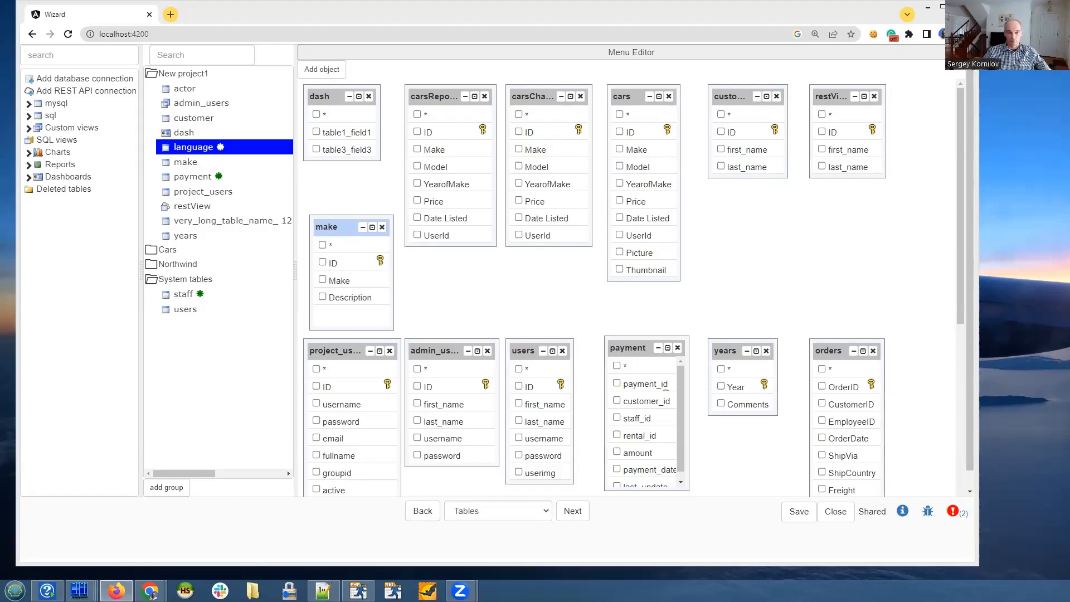
{"action": "left_click", "coordinate": [116, 590]}
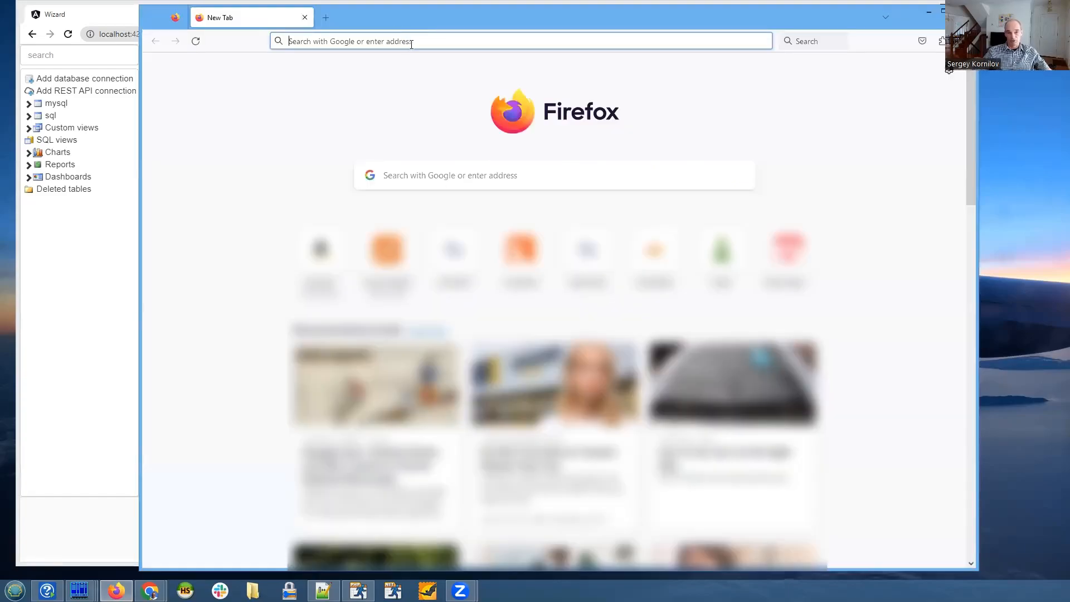
{"action": "left_click", "coordinate": [410, 44]}
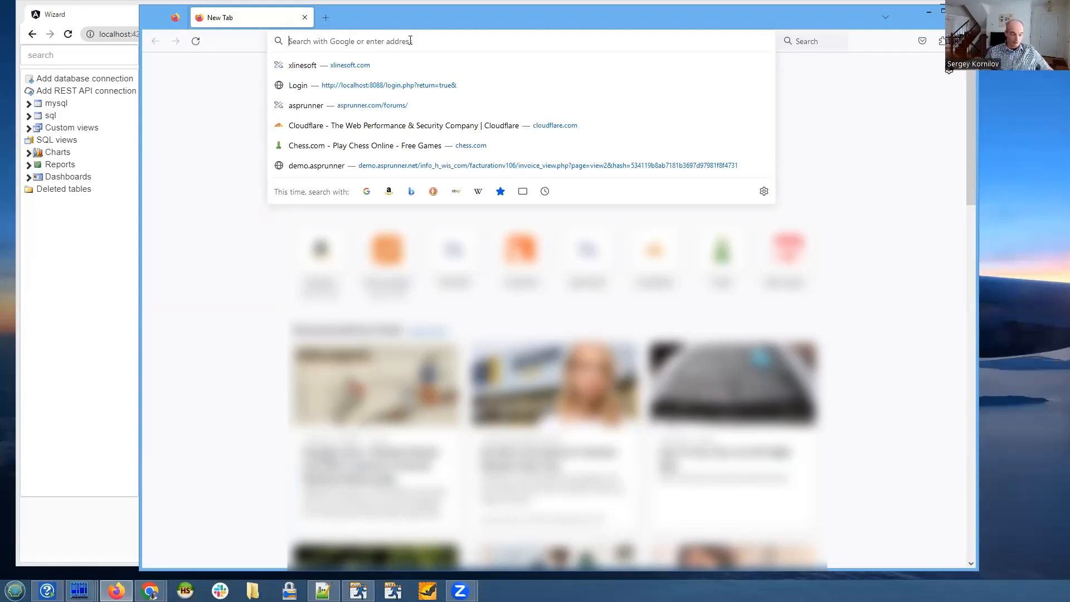
{"action": "type", "text": "loca"}
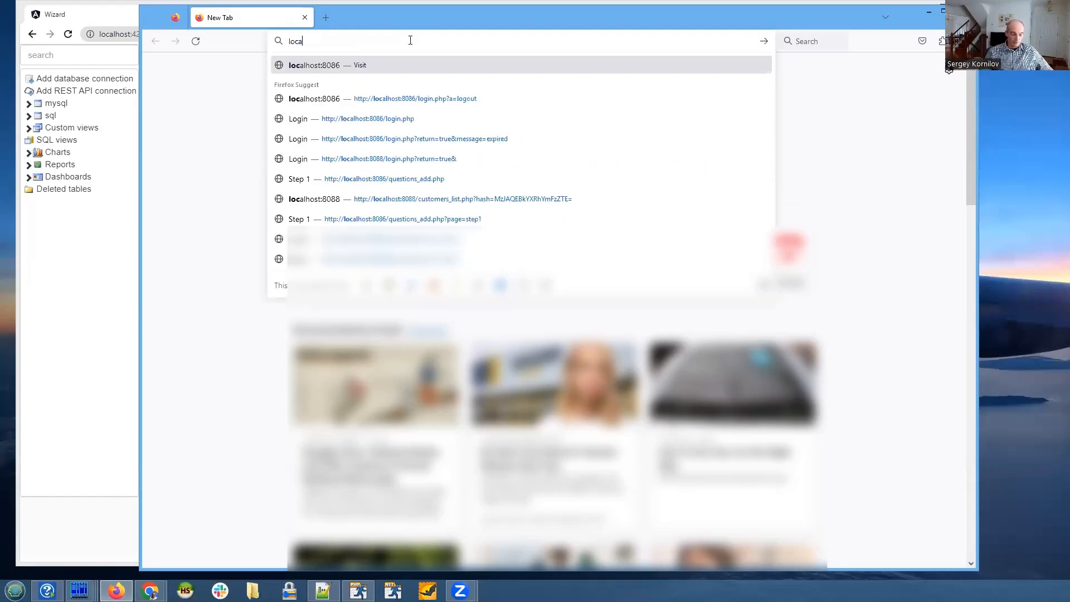
{"action": "type", "text": "lhost"}
{"action": "key", "text": "BackSpace"}
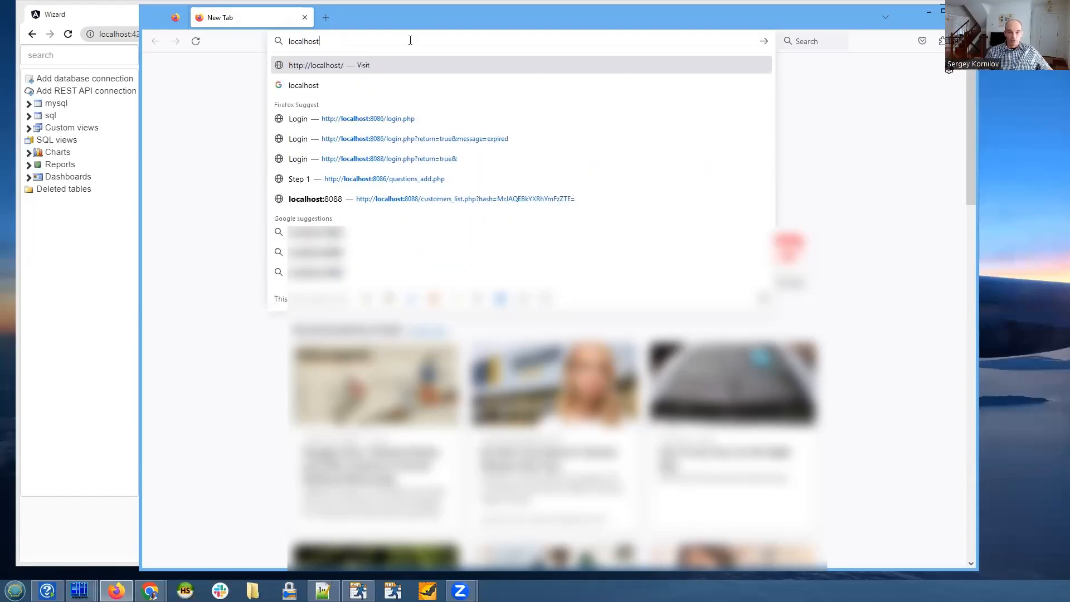
{"action": "type", "text": ":"}
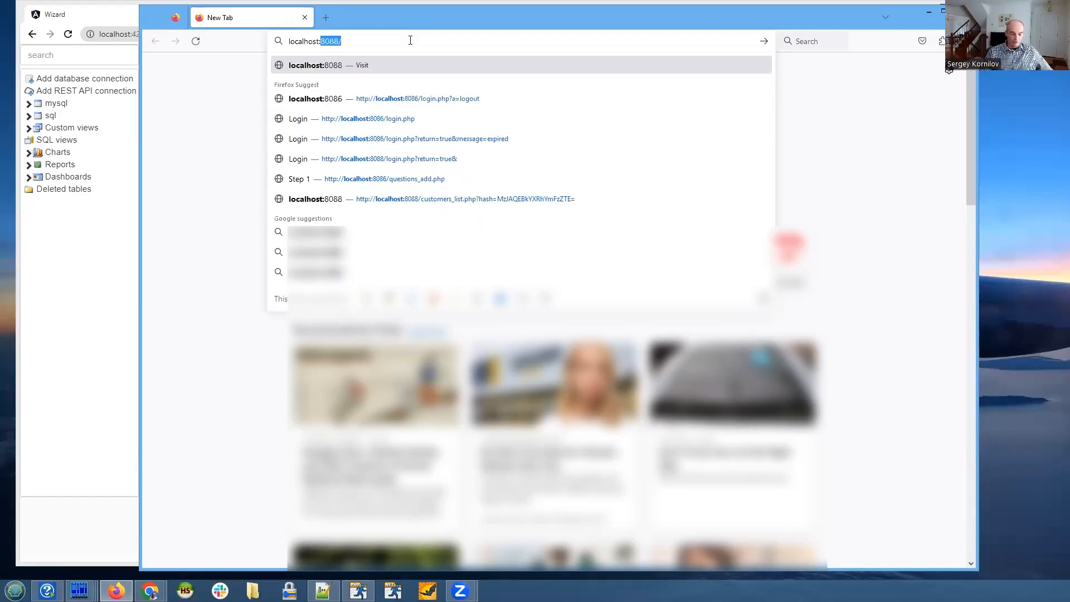
{"action": "type", "text": "4200"}
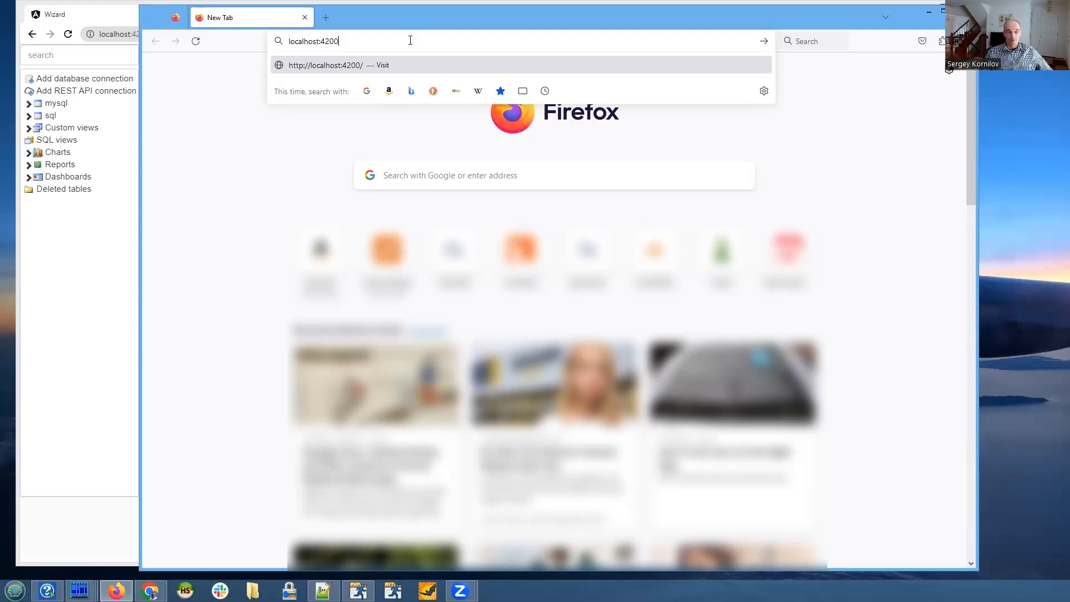
{"action": "key", "text": "Return"}
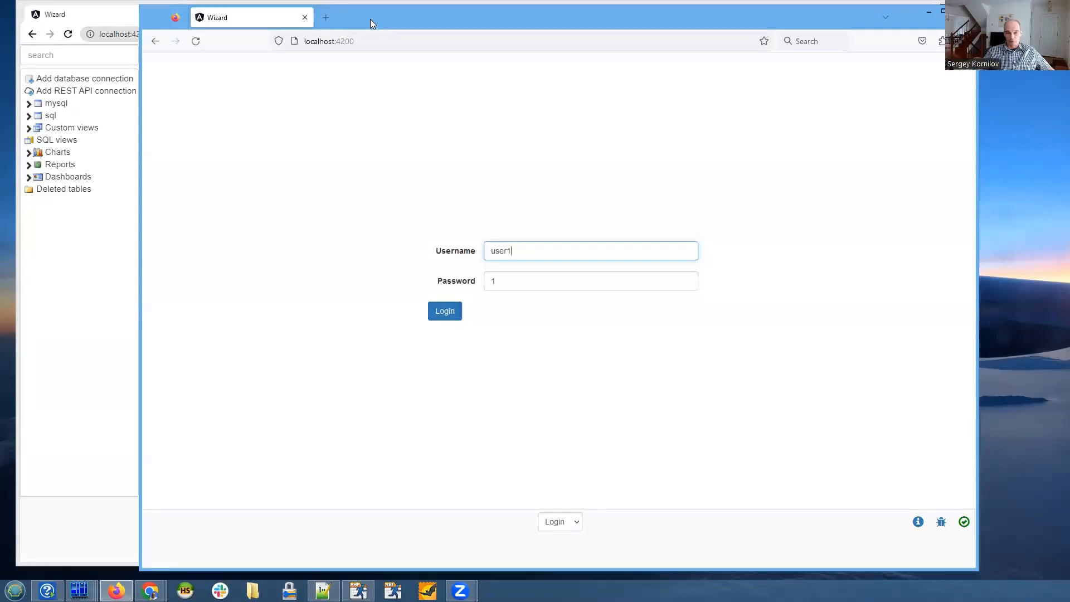
- Log in with the prefilled credentials and open the existing project New project1
{"action": "left_click_drag", "start_coordinate": [370, 19], "coordinate": [366, 15]}
{"action": "left_click", "coordinate": [440, 316]}
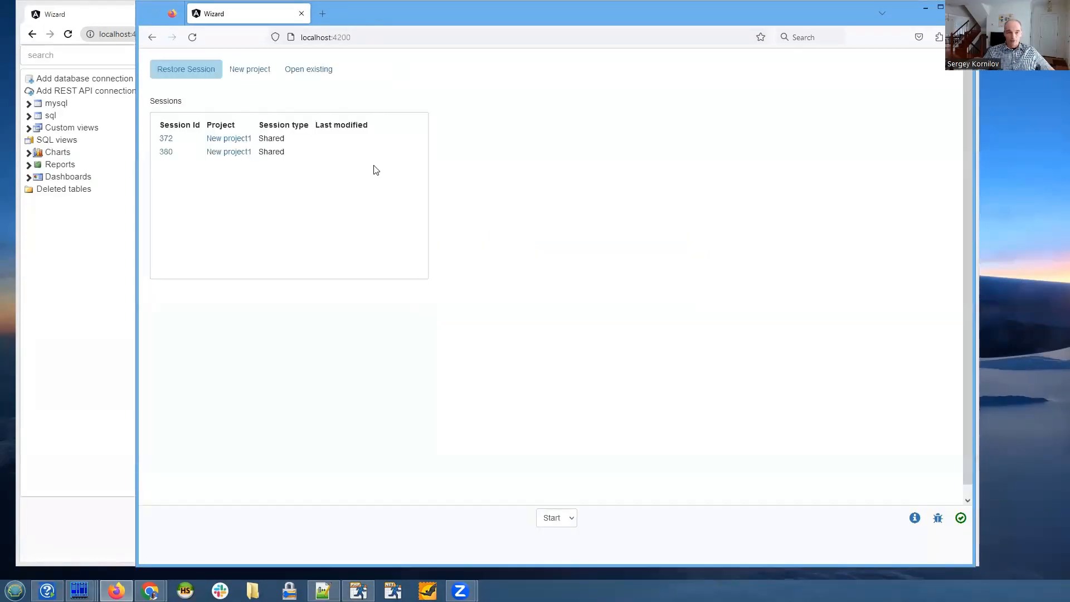
{"action": "left_click", "coordinate": [321, 74]}
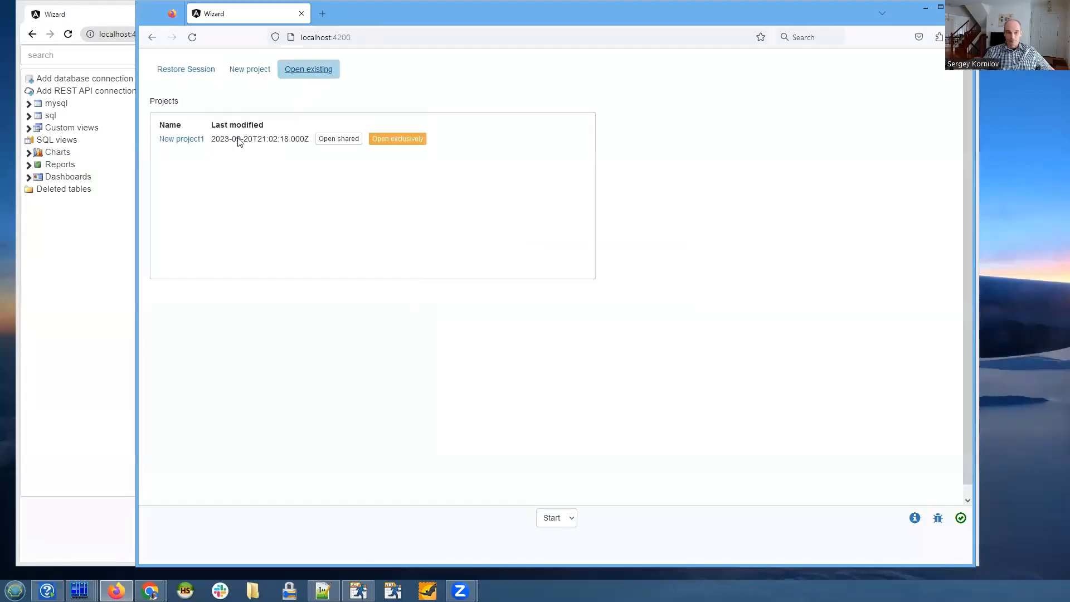
{"action": "left_click", "coordinate": [181, 141]}
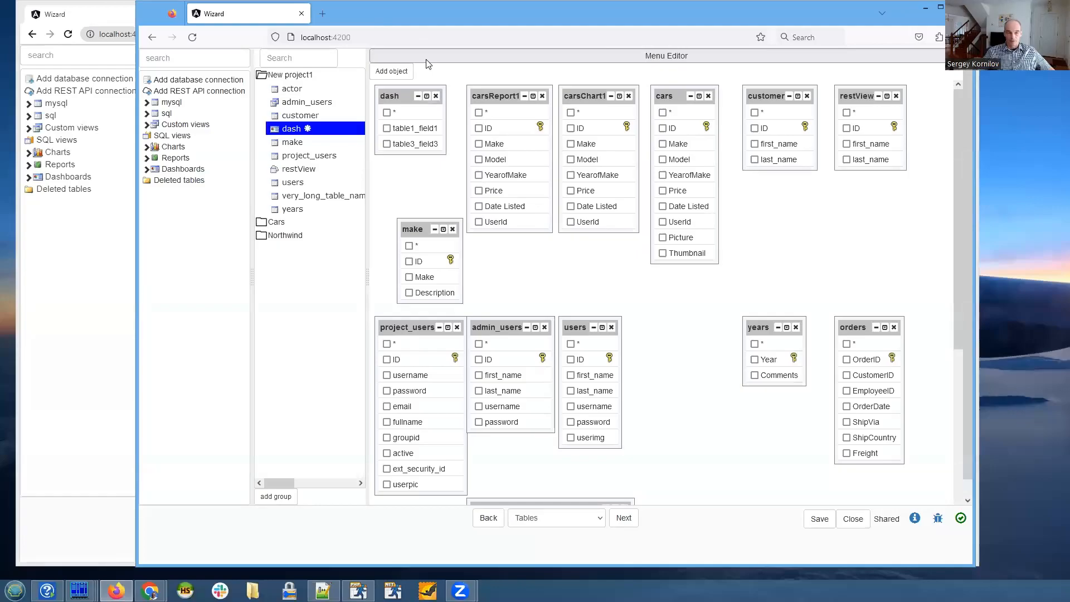
- Move the Firefox window aside, switch back to Chrome and save the project there
{"action": "left_click_drag", "start_coordinate": [428, 12], "coordinate": [580, 17]}
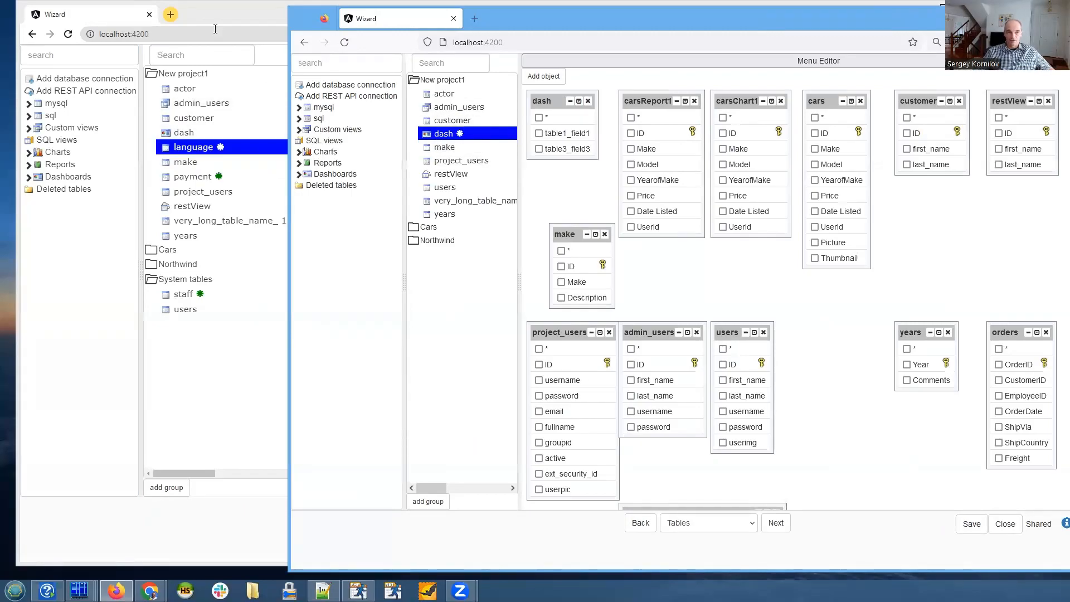
{"action": "left_click", "coordinate": [213, 12]}
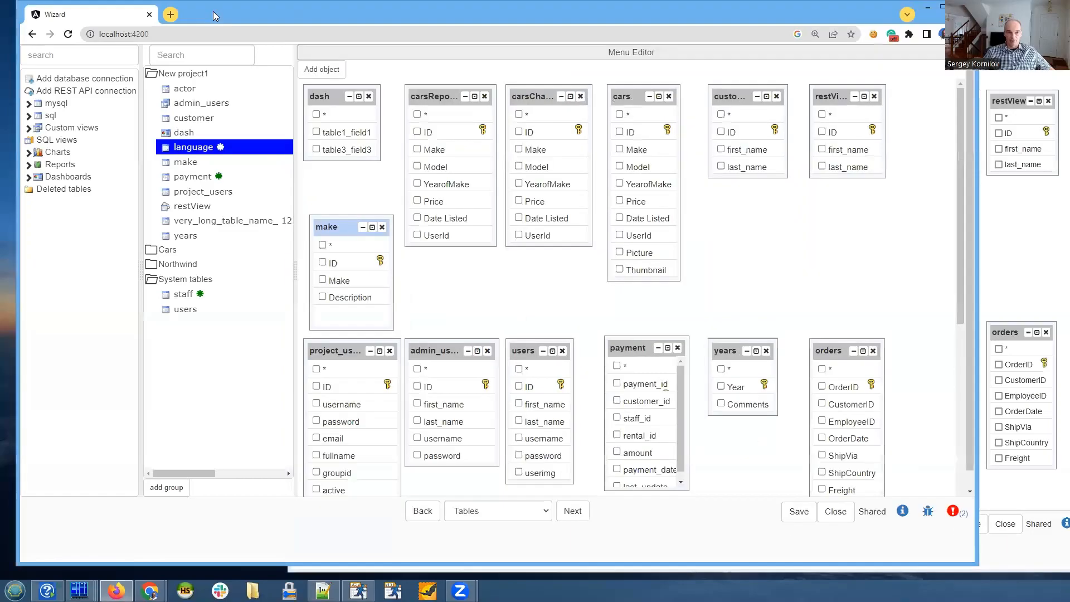
{"action": "left_click", "coordinate": [798, 513]}
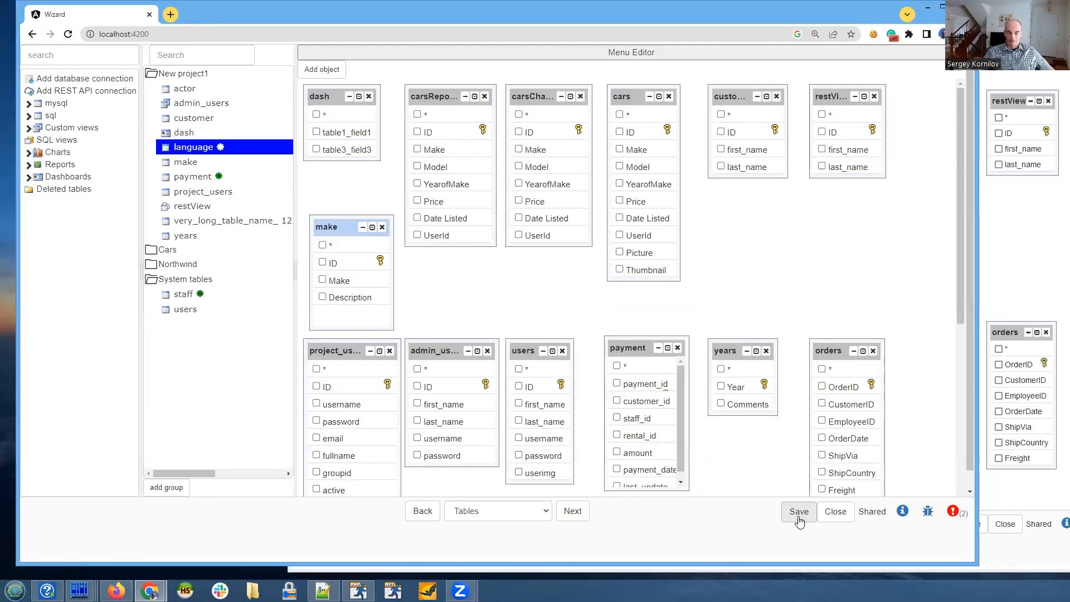
- Switch to Firefox, reload the project and move the window so it fits on screen
{"action": "left_click", "coordinate": [1019, 103]}
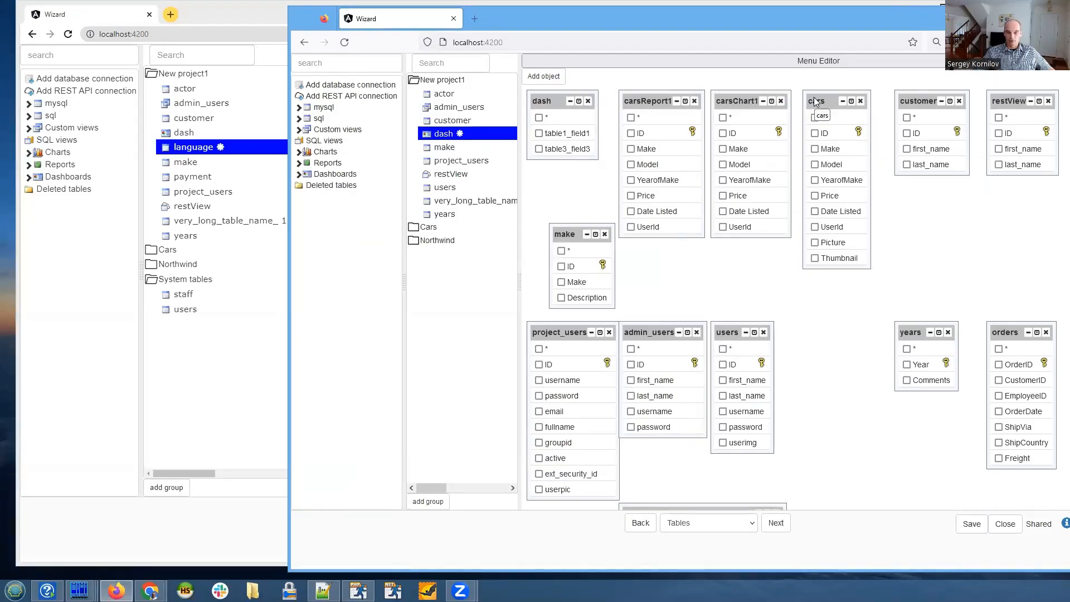
{"action": "key", "text": "F5"}
{"action": "left_click_drag", "start_coordinate": [663, 25], "coordinate": [557, 21]}
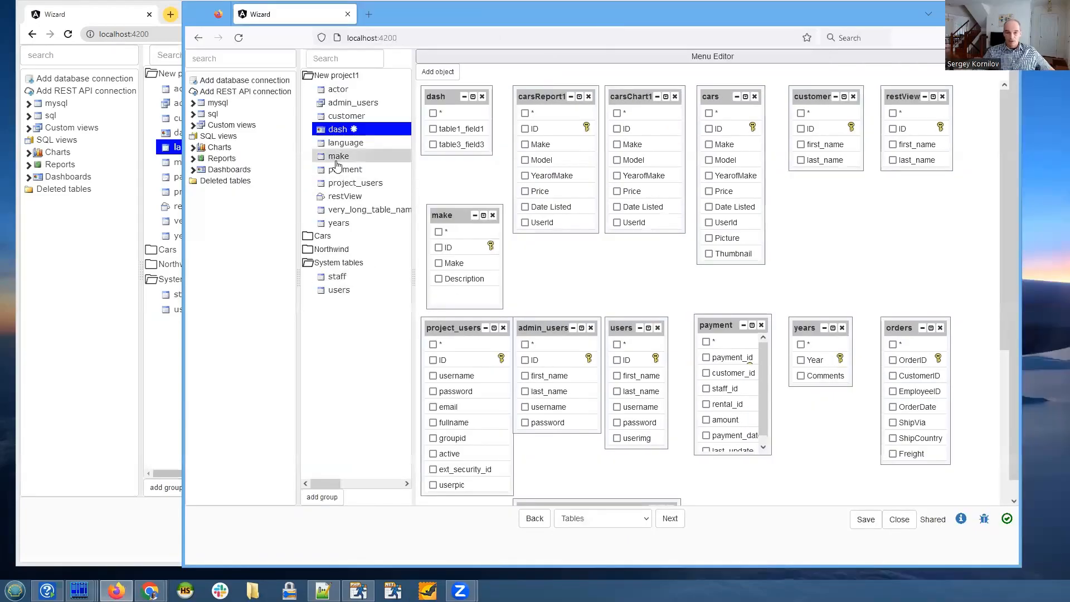
- Select the language table in the Firefox session and examine its marker and the sharing status
{"action": "left_click", "coordinate": [345, 142]}
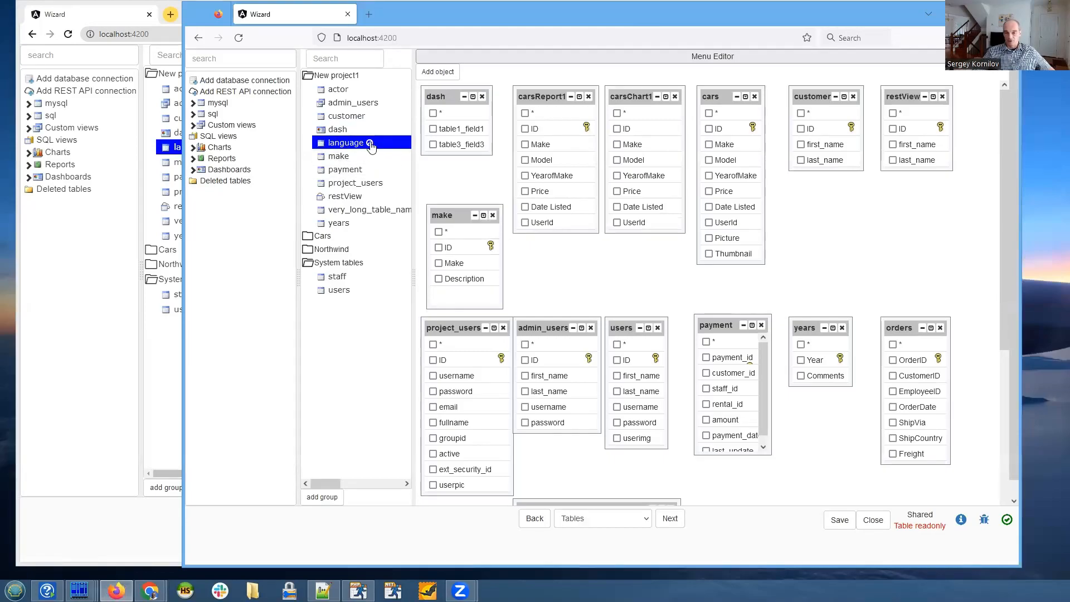
{"action": "left_click_drag", "start_coordinate": [895, 527], "coordinate": [949, 527]}
{"action": "left_click", "coordinate": [902, 541]}
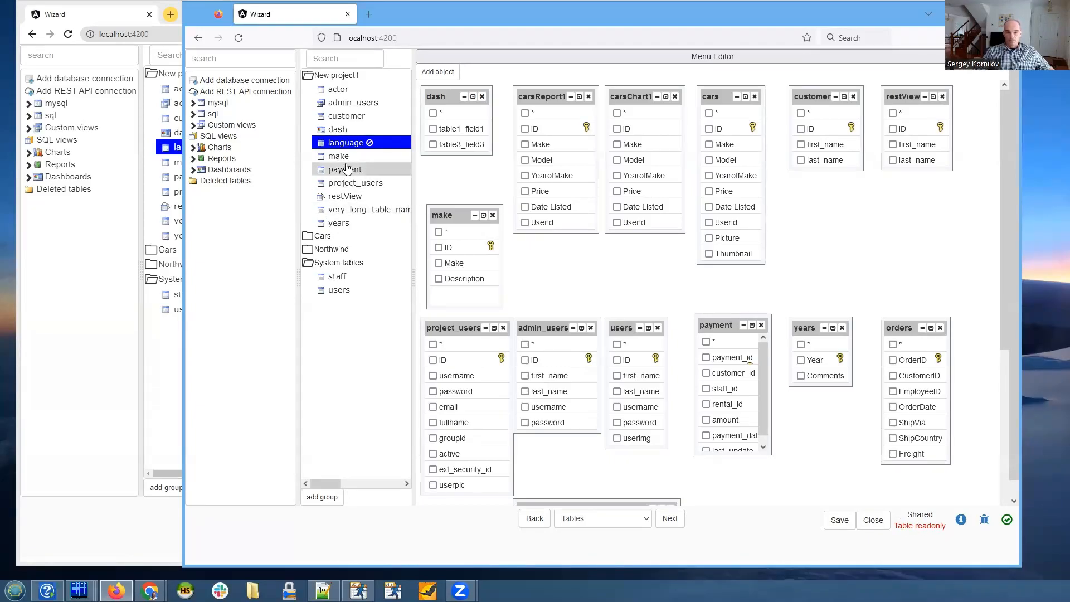
{"action": "mouse_move", "coordinate": [370, 147]}
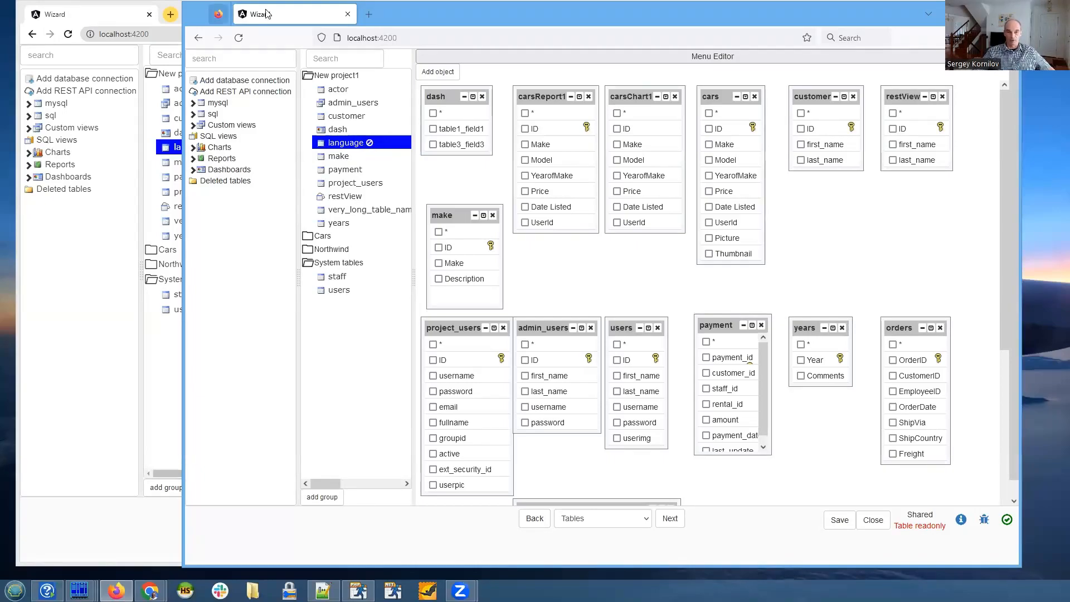
- Switch back to Chrome and widen the users table box in the diagram slightly
{"action": "left_click", "coordinate": [179, 22]}
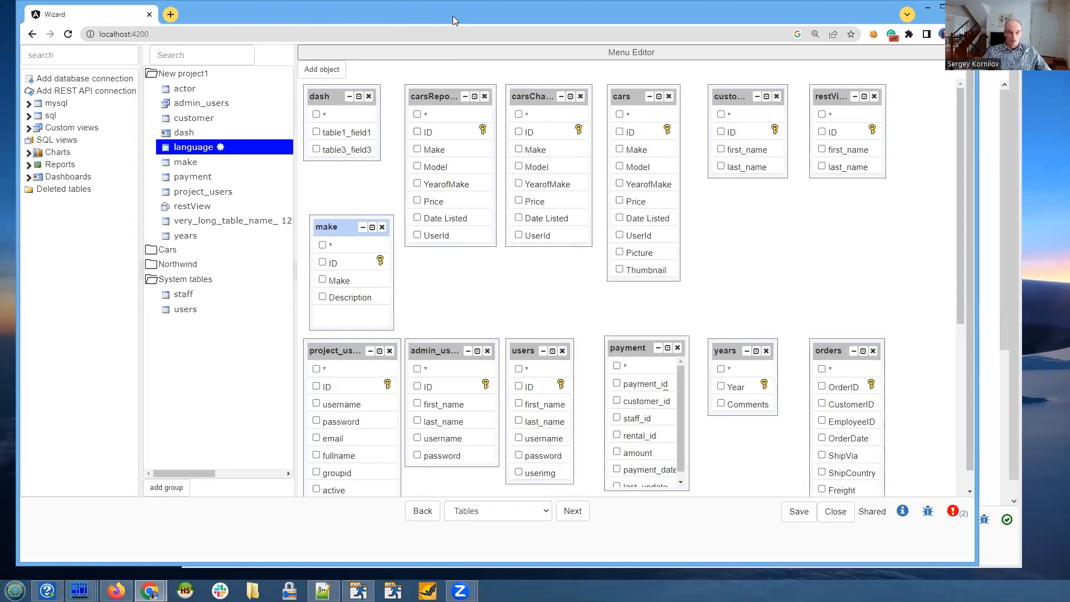
{"action": "left_click_drag", "start_coordinate": [452, 15], "coordinate": [453, 19]}
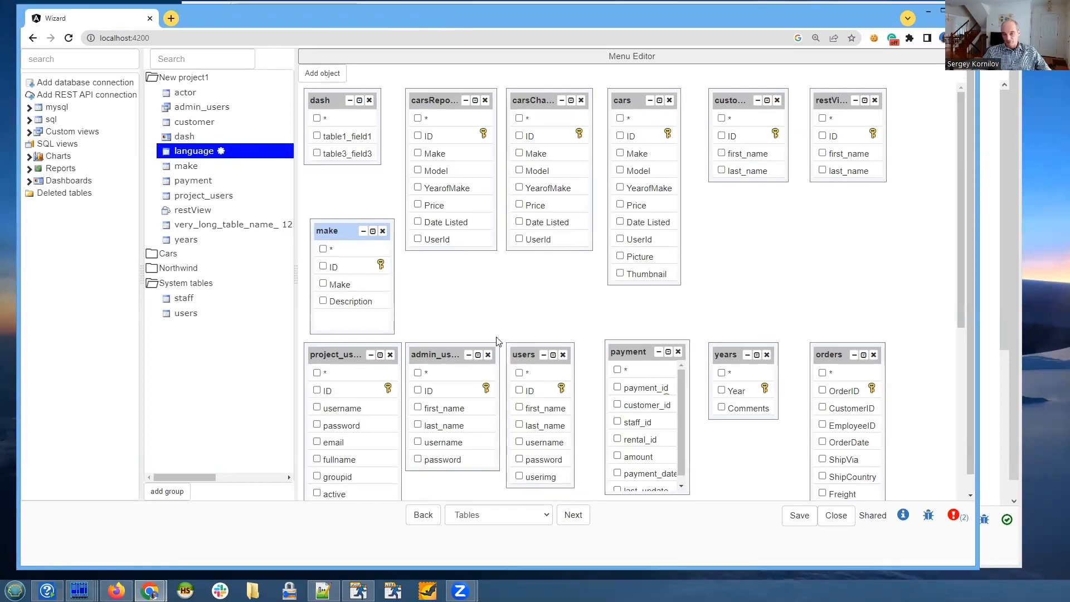
{"action": "left_click_drag", "start_coordinate": [574, 392], "coordinate": [584, 392]}
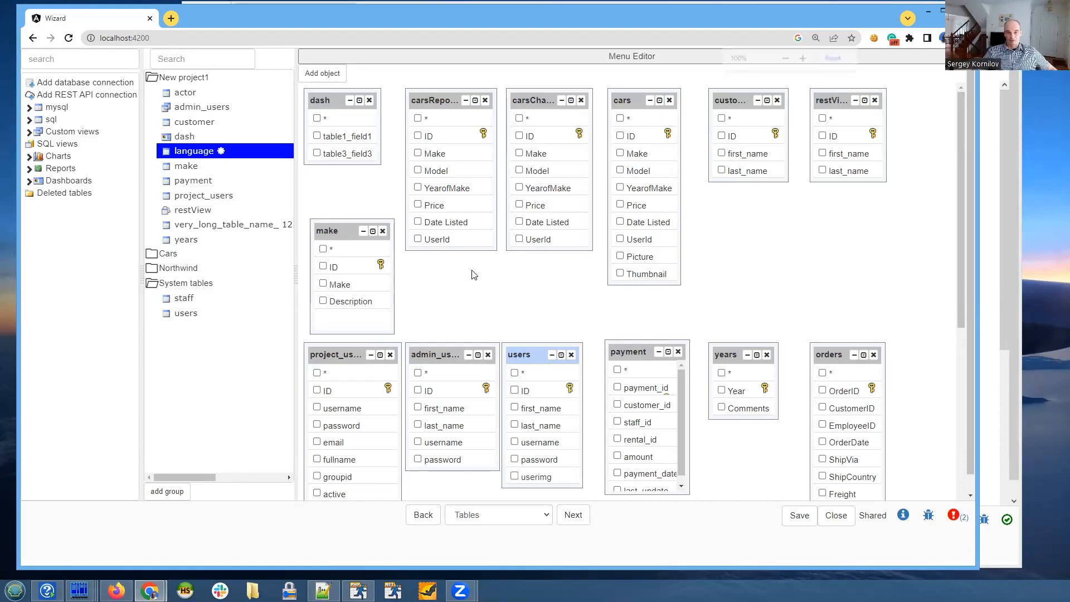
- Zoom the page out to view the whole table diagram, and restore the original zoom level
{"action": "key", "text": "ctrl+minus"}
{"action": "key", "text": "ctrl+minus"}
{"action": "key", "text": "ctrl+minus"}
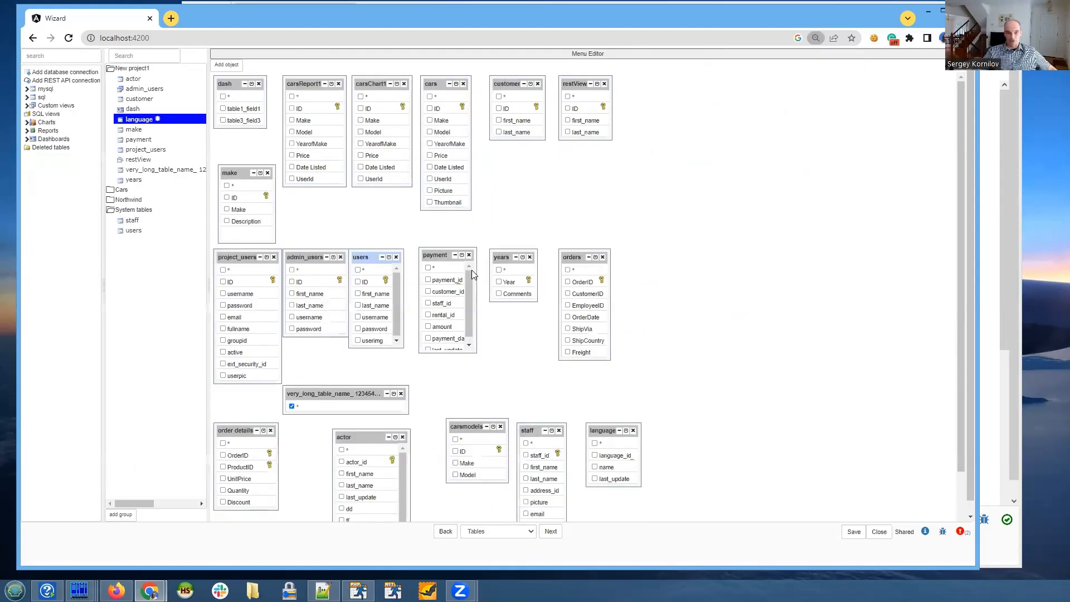
{"action": "key", "text": "ctrl+minus"}
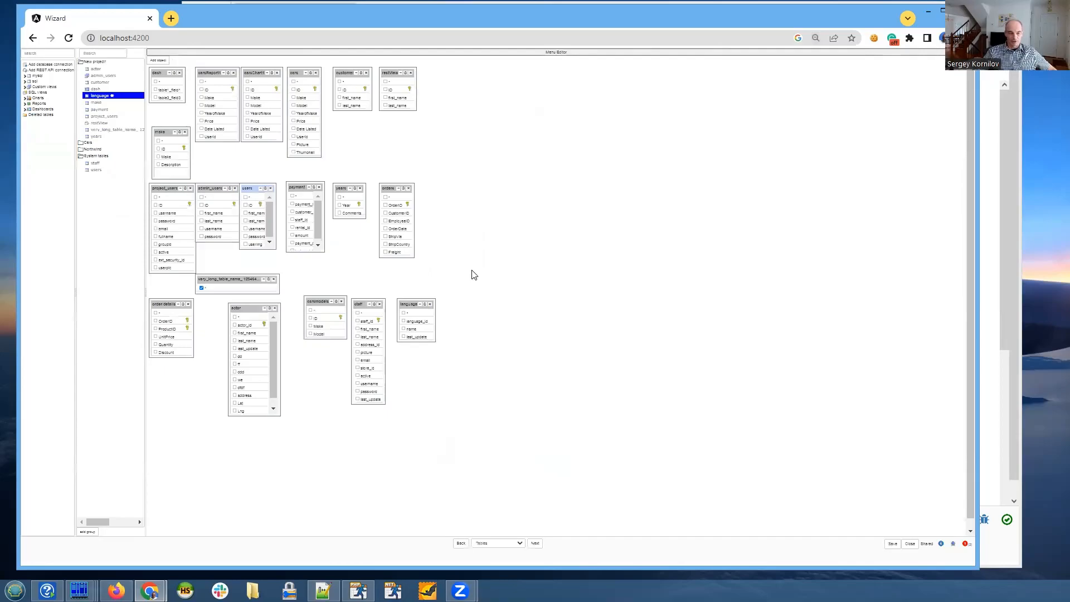
{"action": "key", "text": "ctrl+plus"}
{"action": "key", "text": "ctrl+plus"}
{"action": "key", "text": "ctrl+plus"}
{"action": "key", "text": "ctrl+plus"}
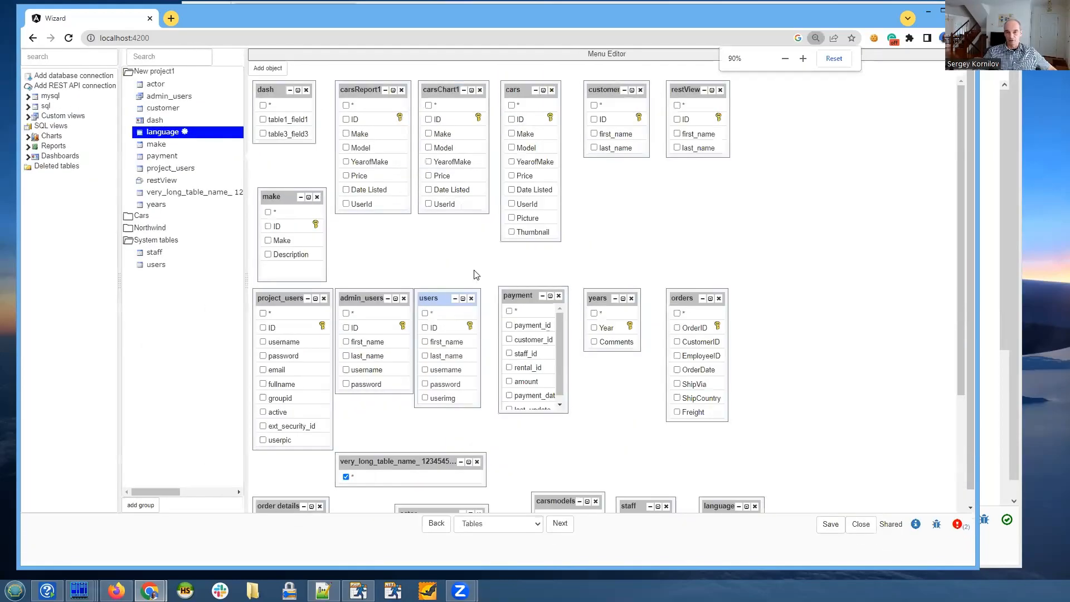
{"action": "key", "text": "ctrl+plus"}
{"action": "key", "text": "ctrl+plus"}
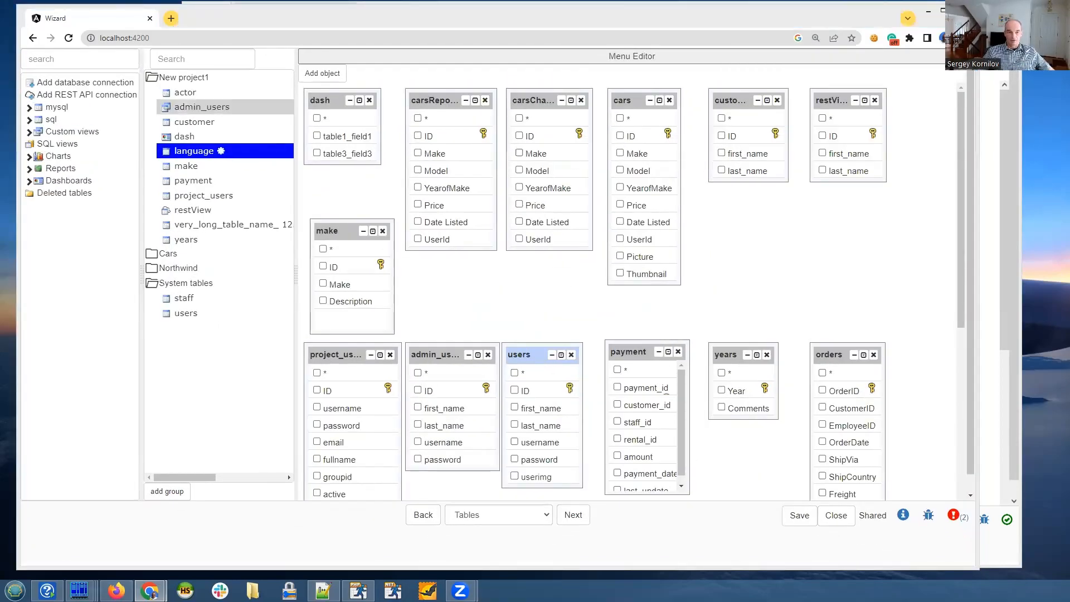
{"action": "left_click", "coordinate": [124, 41]}
{"action": "left_click", "coordinate": [134, 38]}
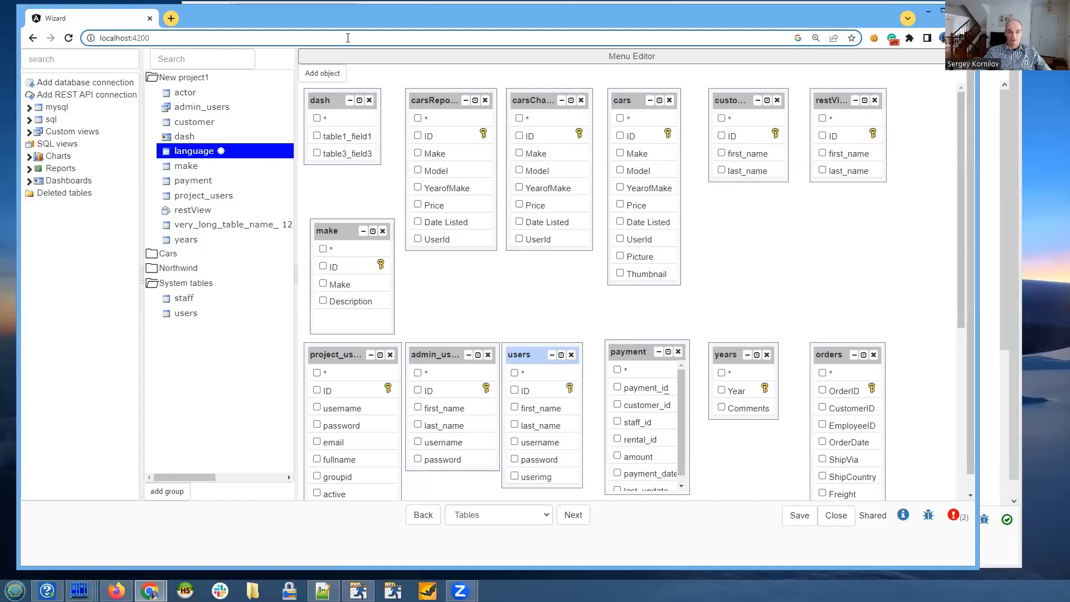
{"action": "left_click", "coordinate": [247, 151]}
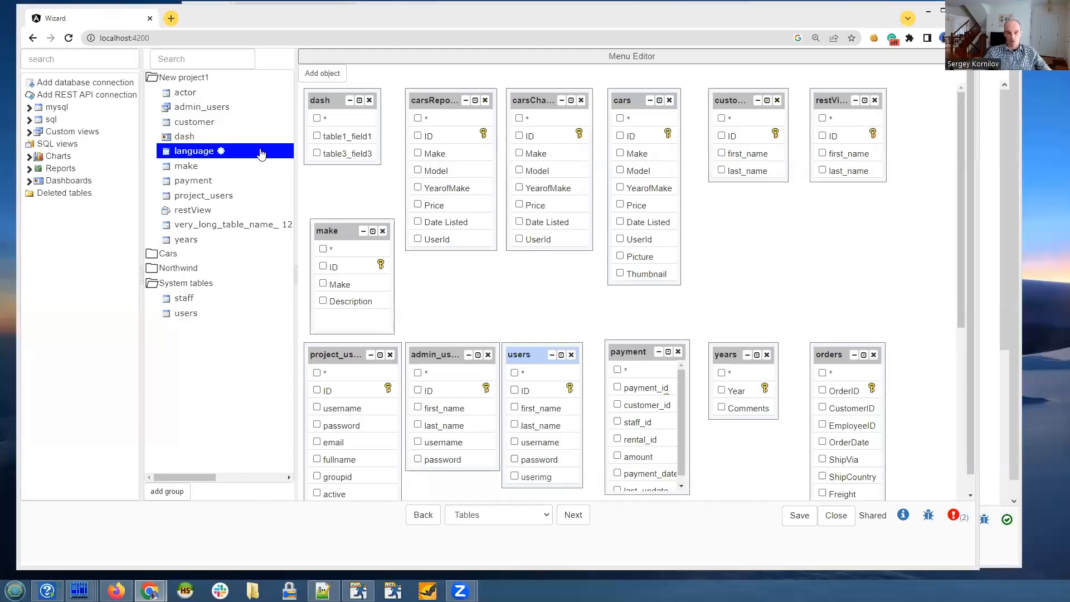
- Go back to the database connection page, review its host and port settings, and return to the Tables page
{"action": "left_click", "coordinate": [423, 515]}
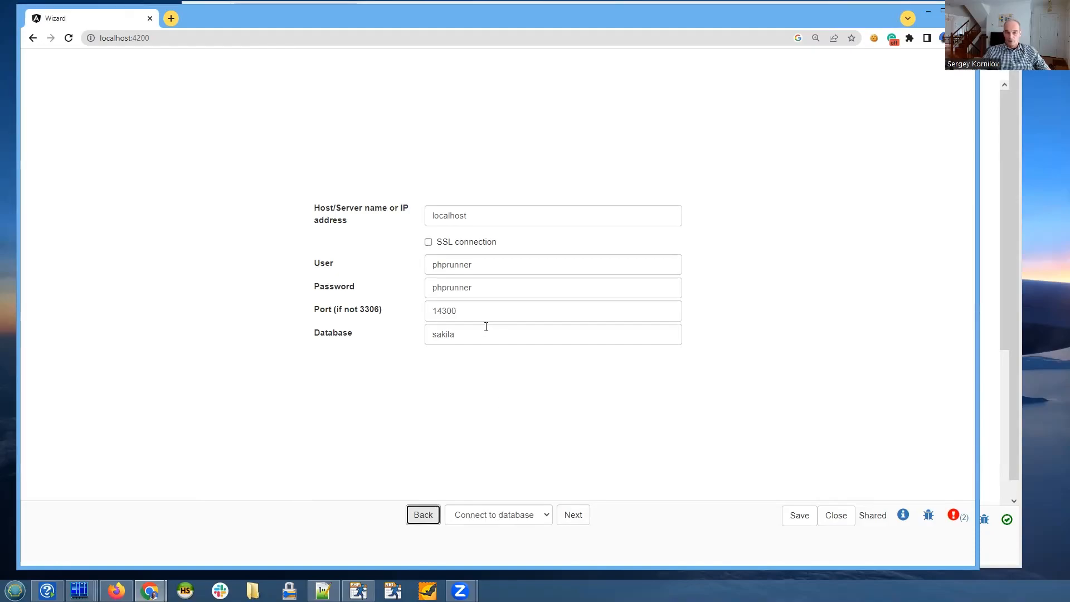
{"action": "left_click", "coordinate": [491, 214]}
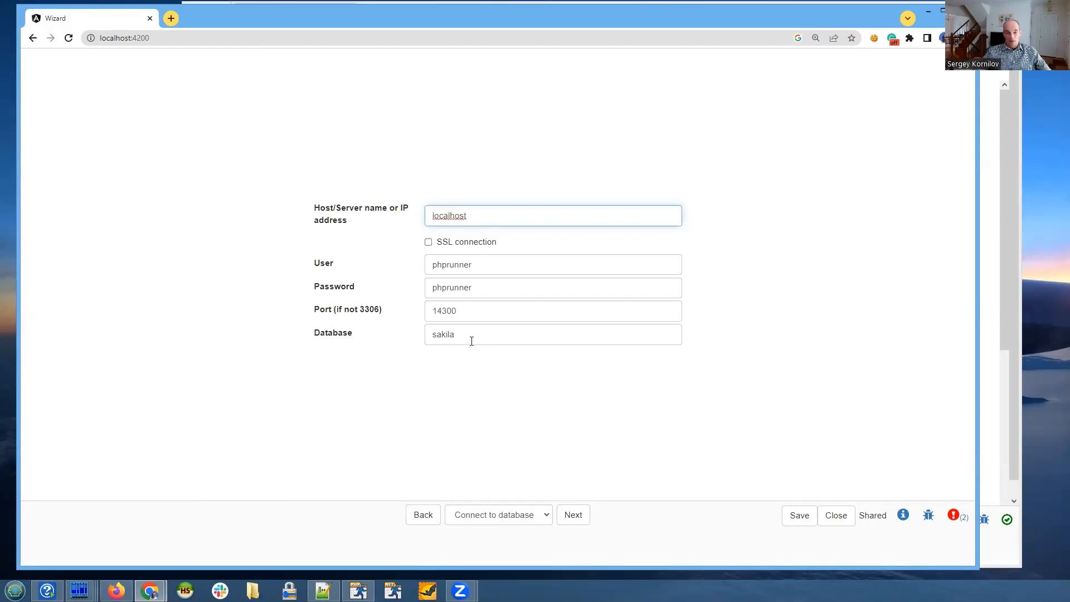
{"action": "left_click_drag", "start_coordinate": [476, 311], "coordinate": [433, 311]}
{"action": "left_click", "coordinate": [478, 311]}
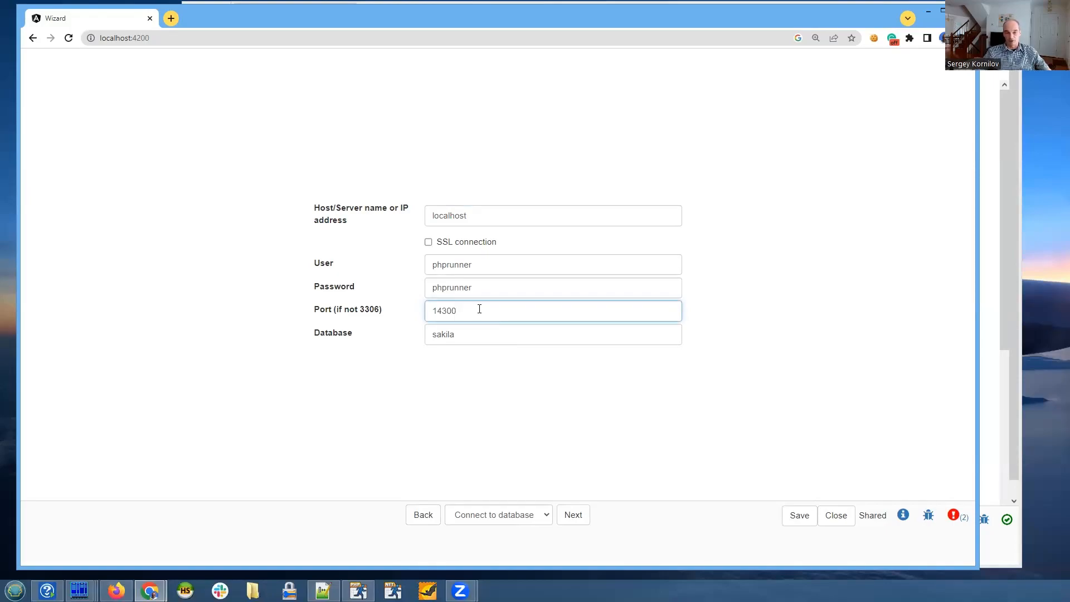
{"action": "left_click", "coordinate": [568, 524]}
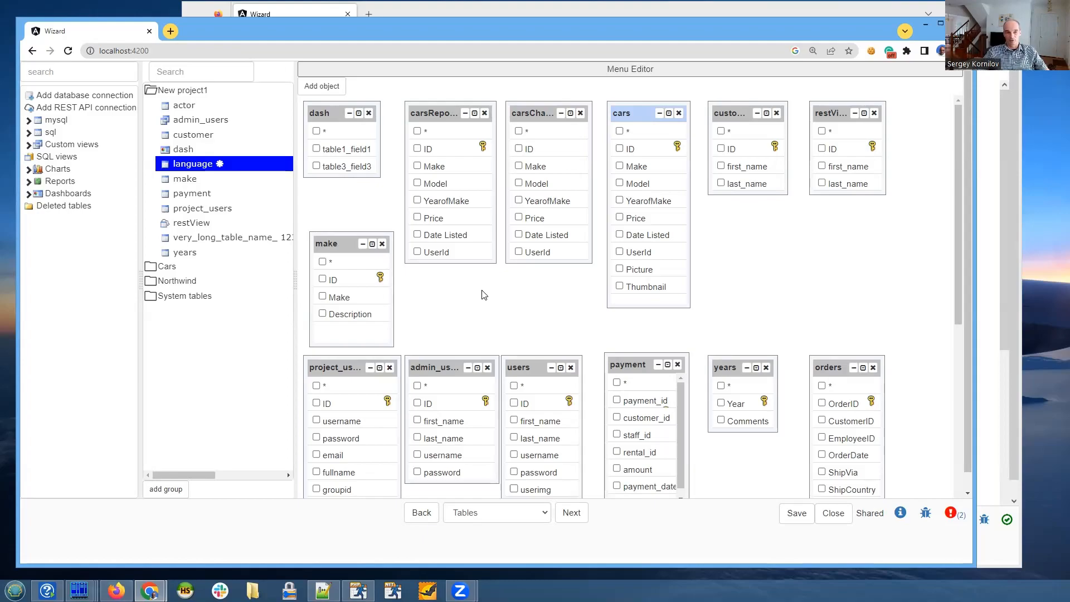
{"action": "left_click", "coordinate": [194, 51]}
{"action": "left_click", "coordinate": [201, 52]}
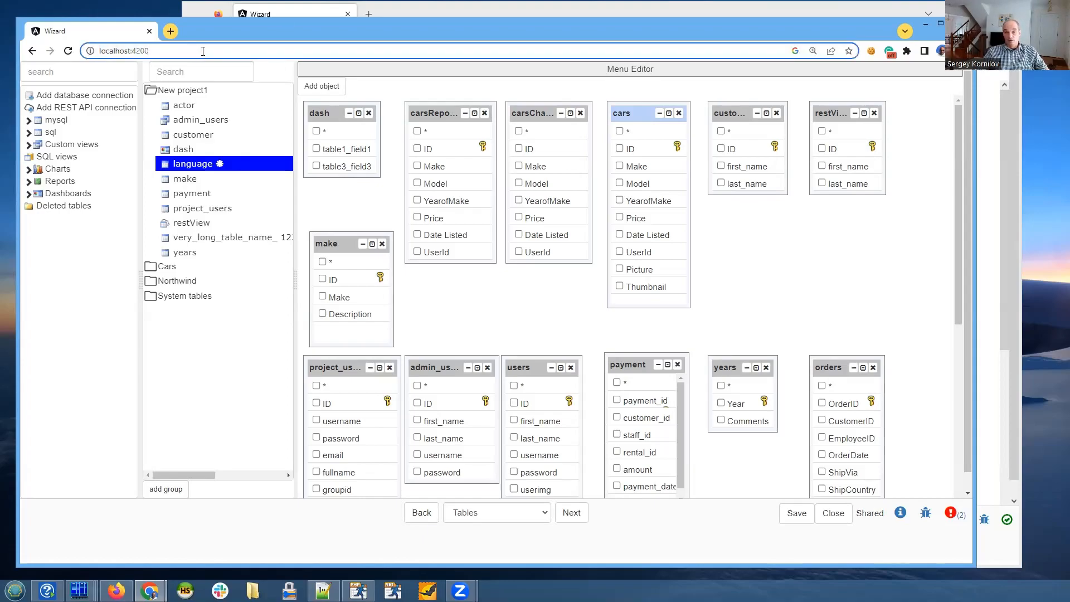
{"action": "left_click_drag", "start_coordinate": [213, 22], "coordinate": [215, 17]}
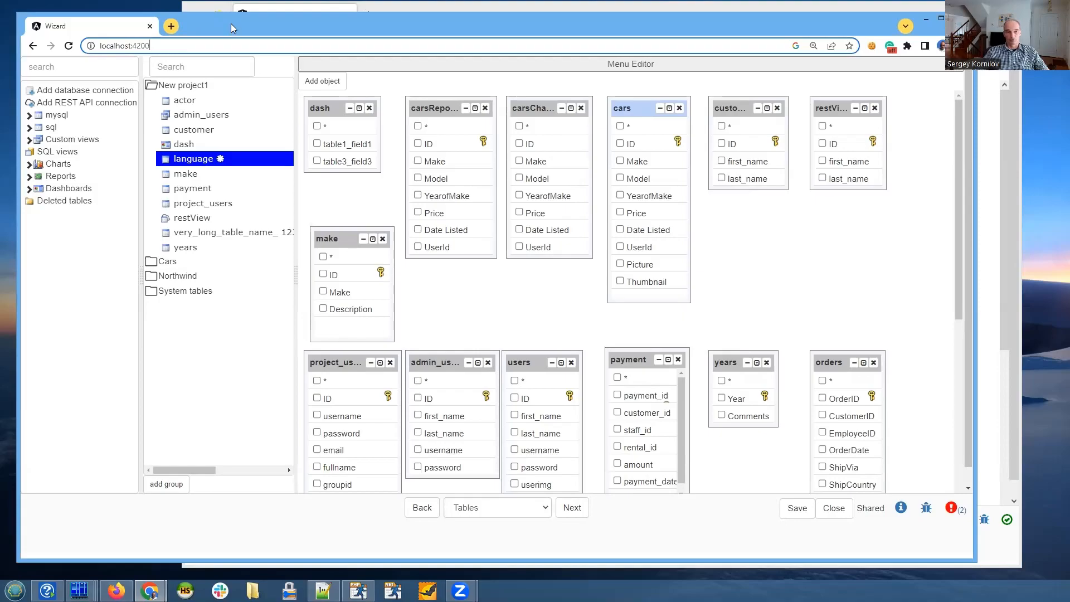
{"action": "left_click_drag", "start_coordinate": [231, 23], "coordinate": [229, 21]}
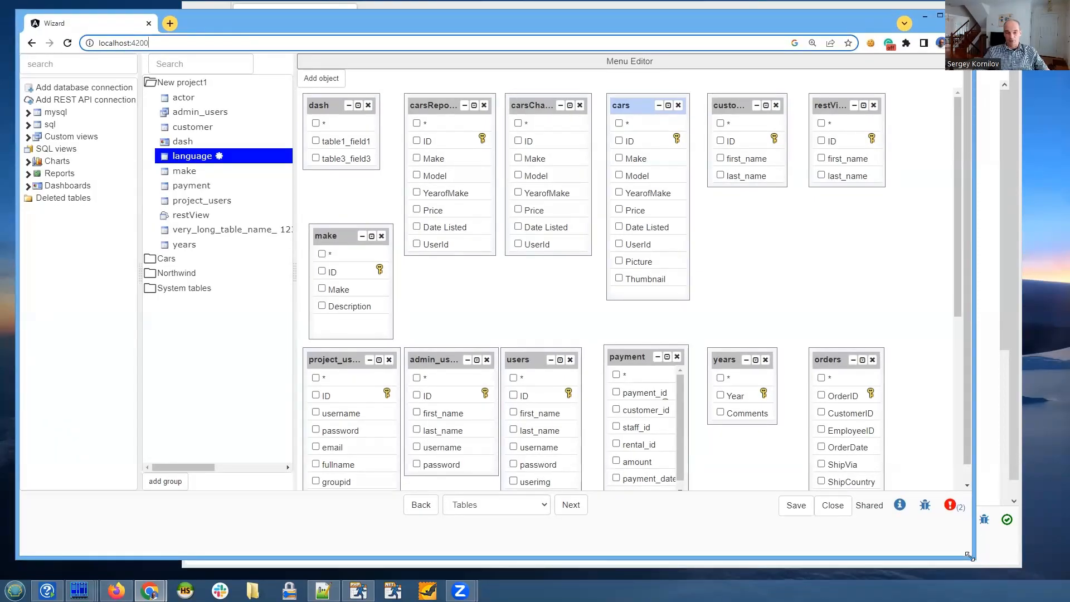
- Open the debug panel, giving it more room in an enlarged browser window, and examine its vault tables entry
{"action": "left_click_drag", "start_coordinate": [968, 556], "coordinate": [978, 564]}
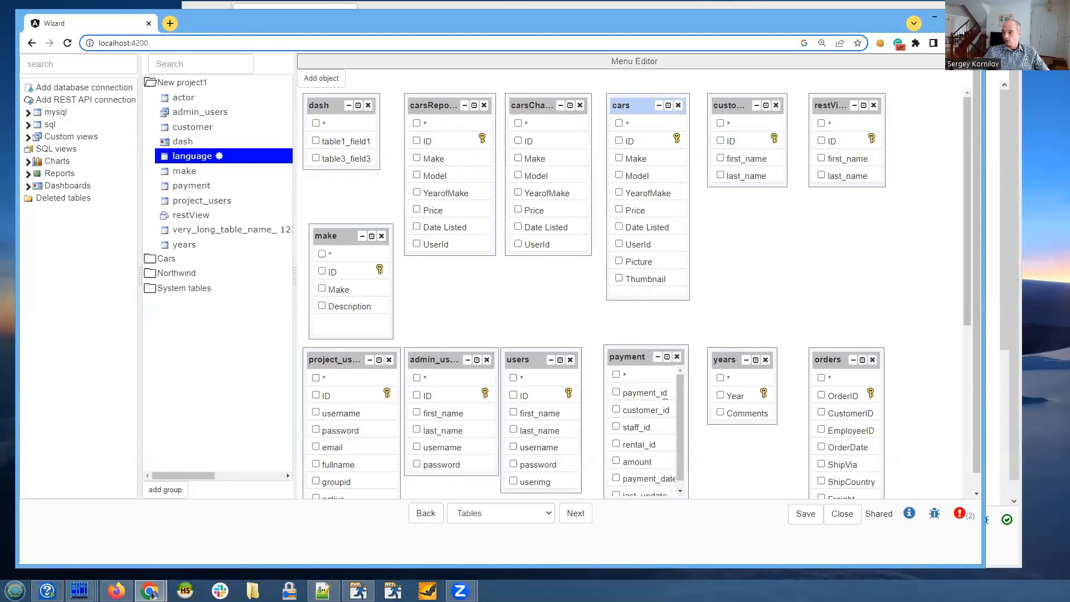
{"action": "left_click_drag", "start_coordinate": [728, 24], "coordinate": [724, 19]}
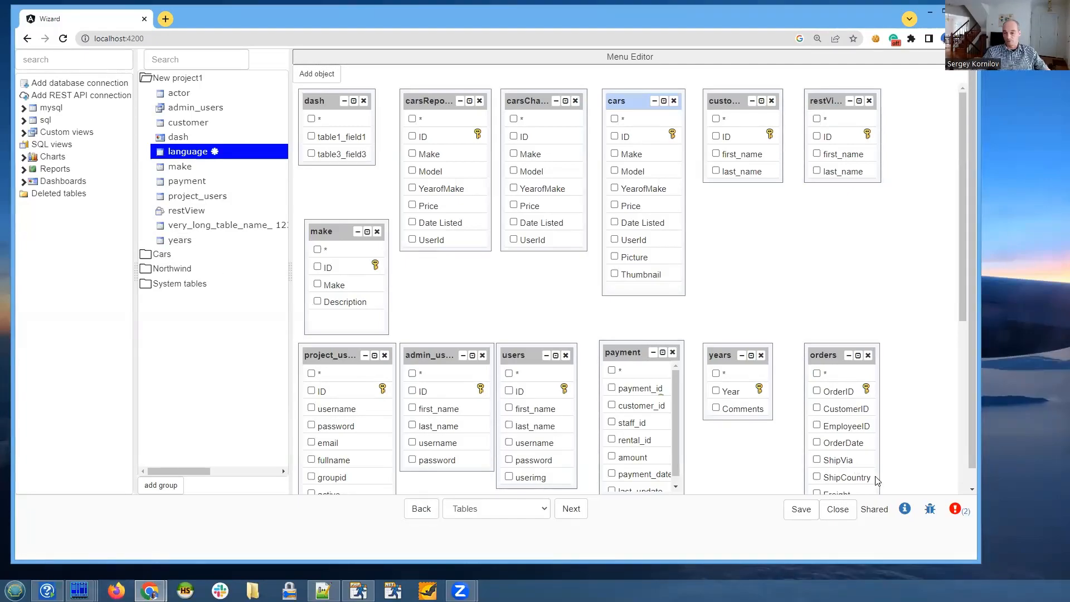
{"action": "left_click", "coordinate": [930, 509]}
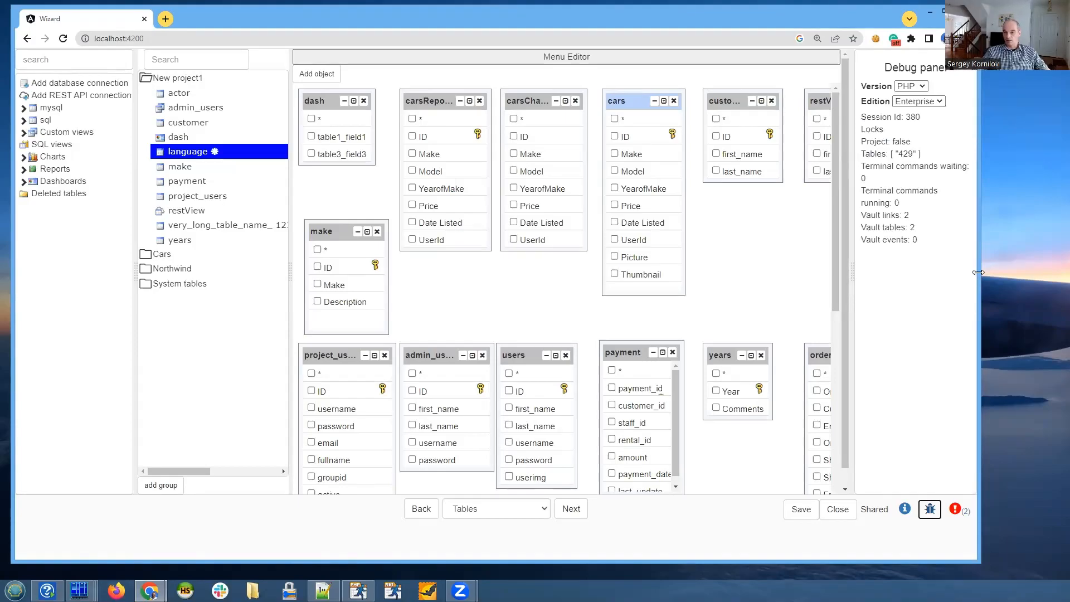
{"action": "left_click_drag", "start_coordinate": [978, 272], "coordinate": [1020, 272]}
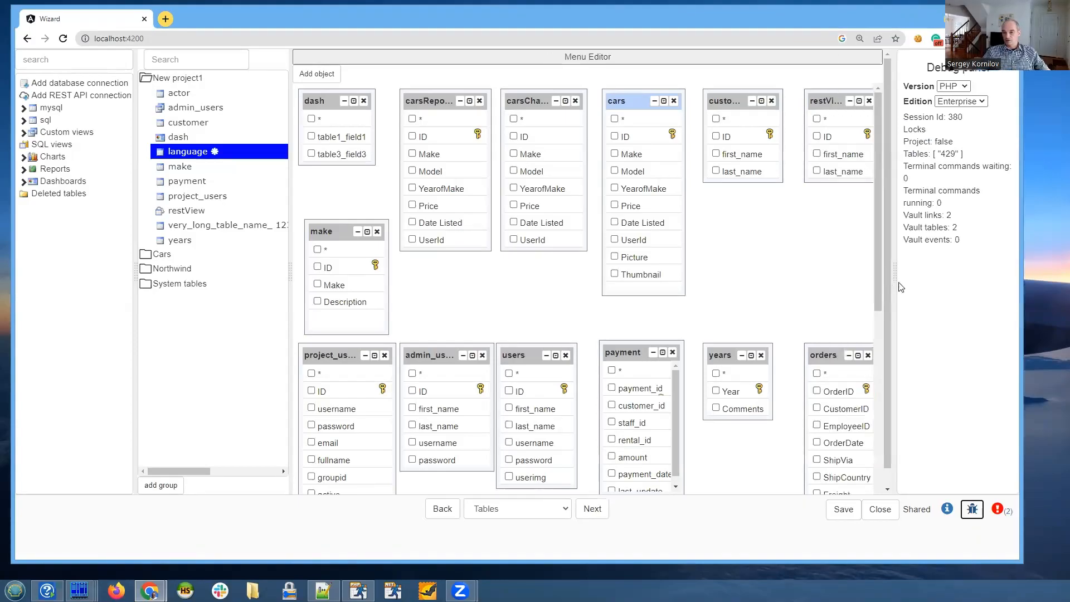
{"action": "left_click_drag", "start_coordinate": [899, 287], "coordinate": [823, 288]}
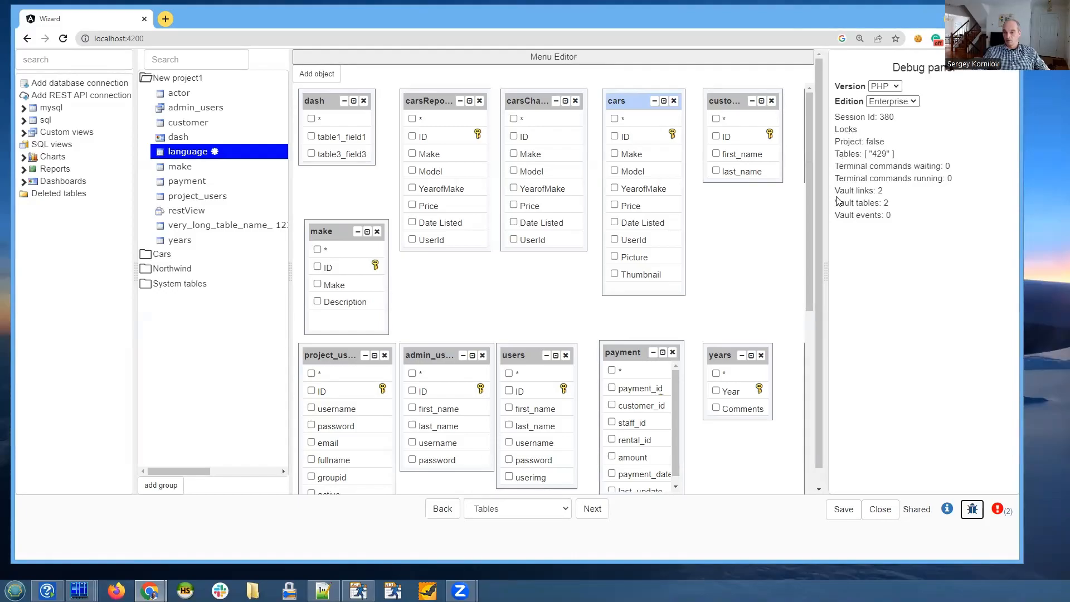
{"action": "left_click_drag", "start_coordinate": [835, 202], "coordinate": [894, 206]}
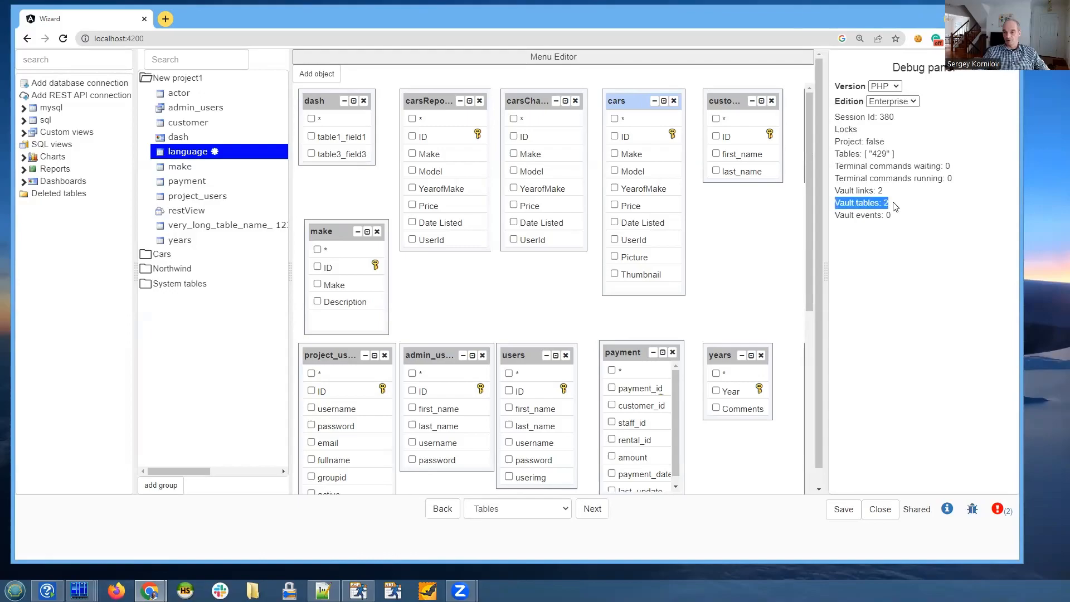
{"action": "left_click", "coordinate": [905, 208]}
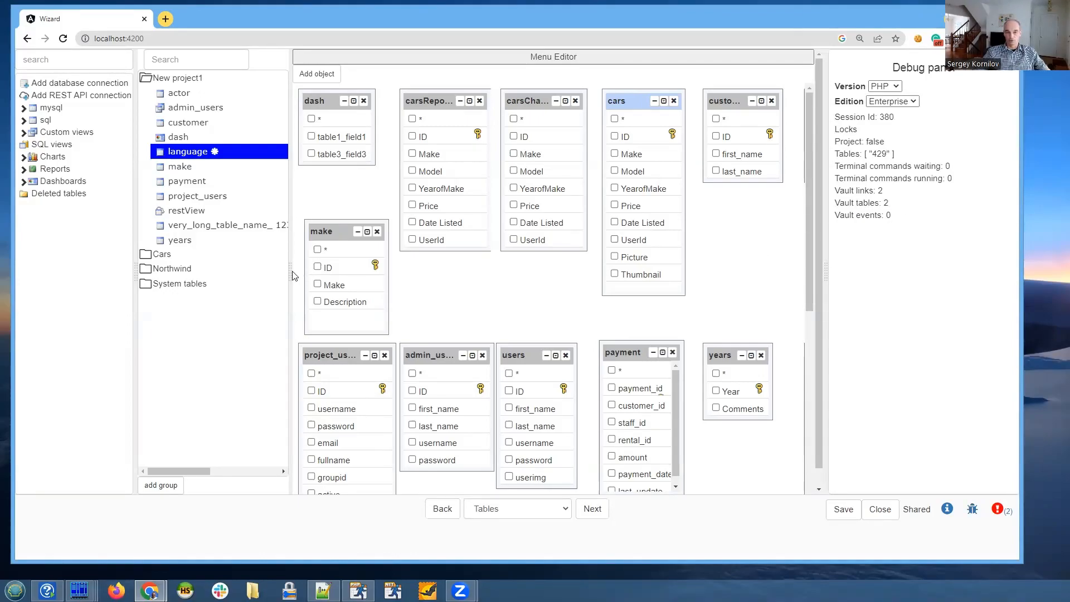
- Select the payment table and the make table on the Query page, and examine the locked tables entry in the debug panel
{"action": "left_click", "coordinate": [157, 256]}
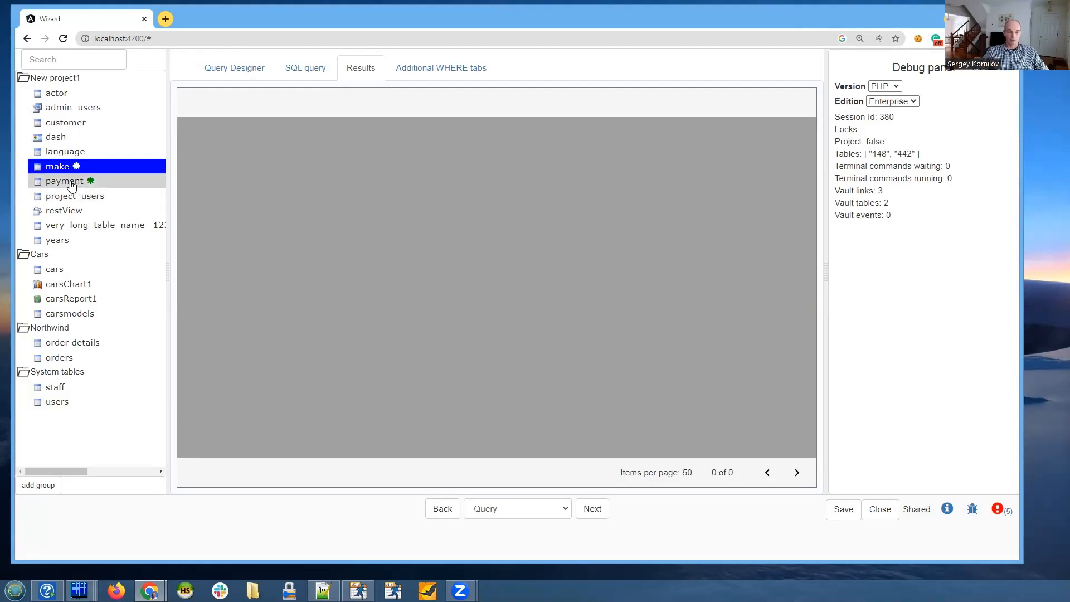
{"action": "left_click", "coordinate": [72, 182]}
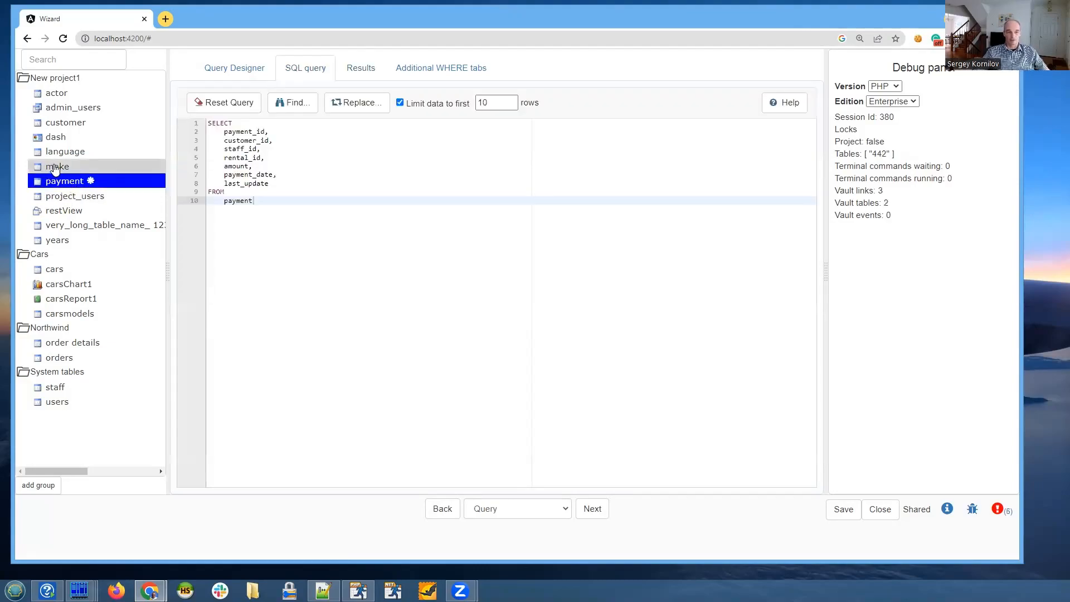
{"action": "left_click", "coordinate": [56, 168]}
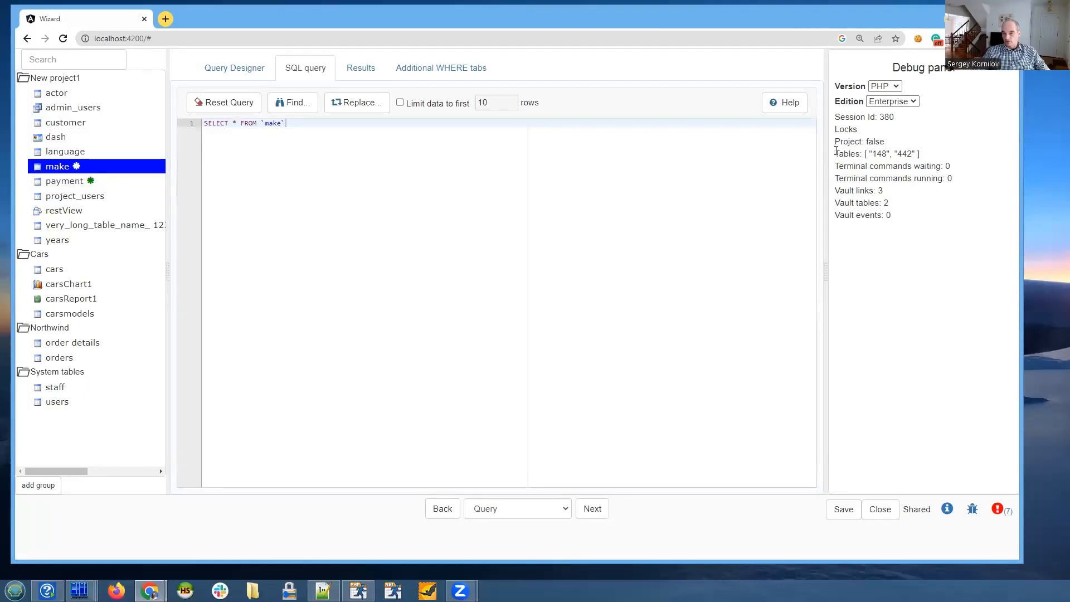
{"action": "triple_click", "coordinate": [864, 154]}
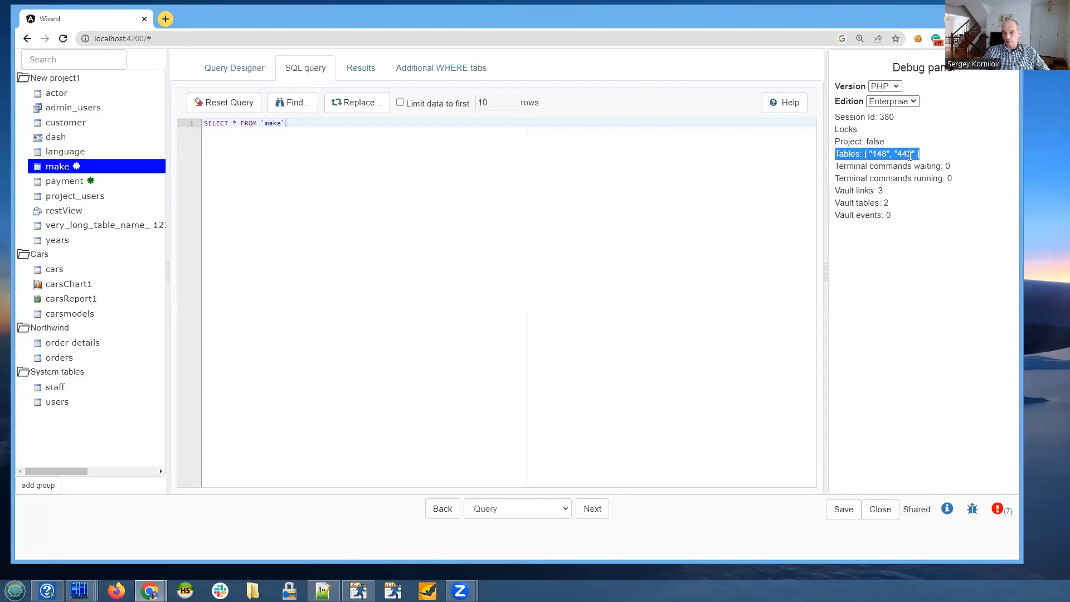
{"action": "left_click", "coordinate": [922, 277]}
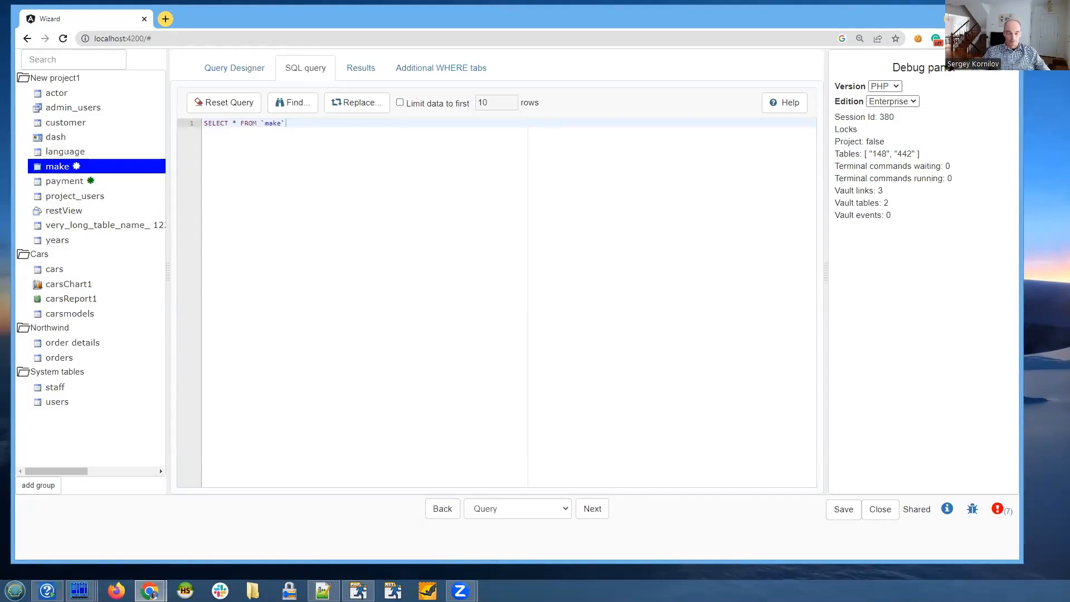
- Go back through the Tables page to the database connection settings, and return to the Tables page
{"action": "left_click", "coordinate": [444, 510]}
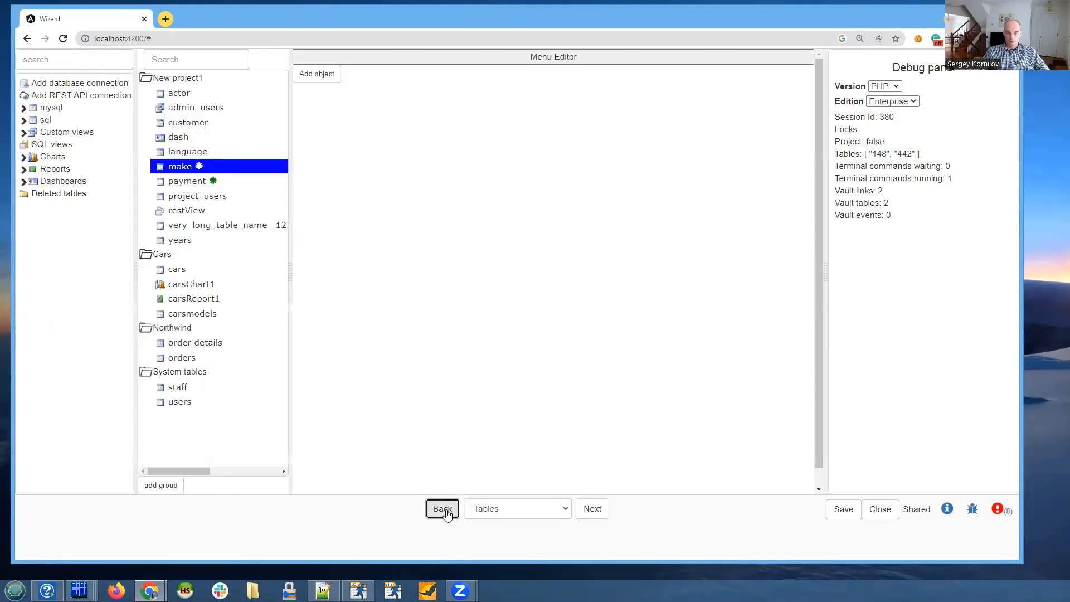
{"action": "left_click", "coordinate": [444, 510]}
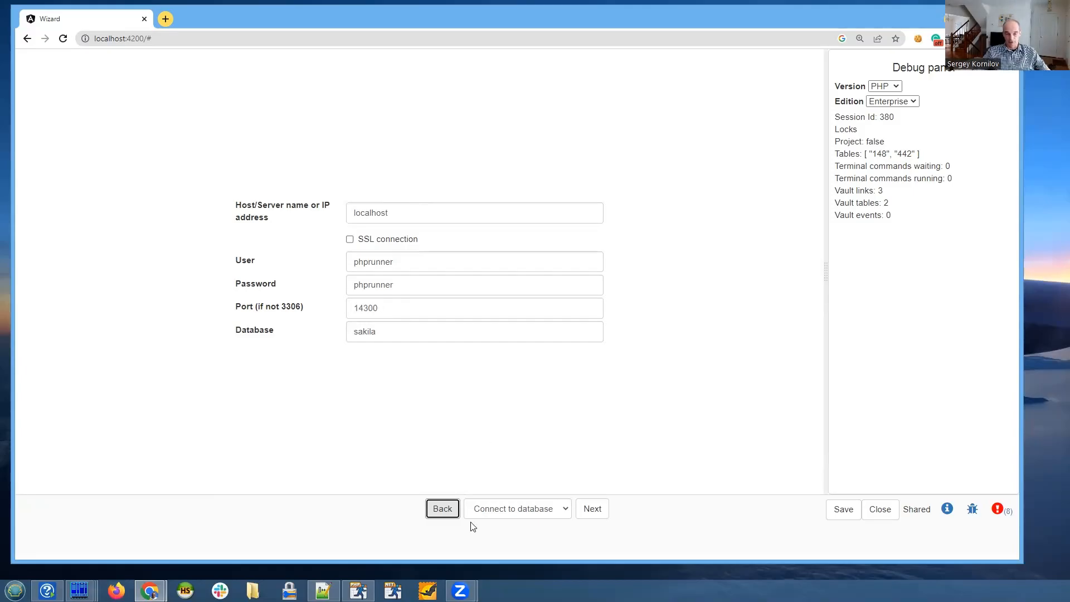
{"action": "left_click", "coordinate": [587, 510]}
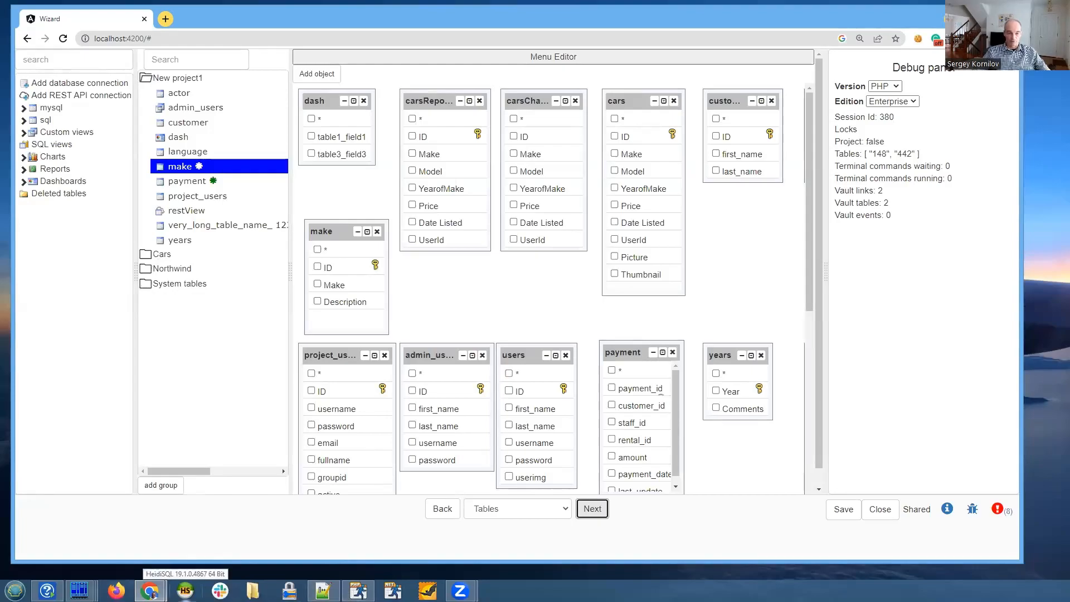
- Switch to HeidiSQL and open the PHPRunnerDB connection
{"action": "left_click", "coordinate": [186, 591]}
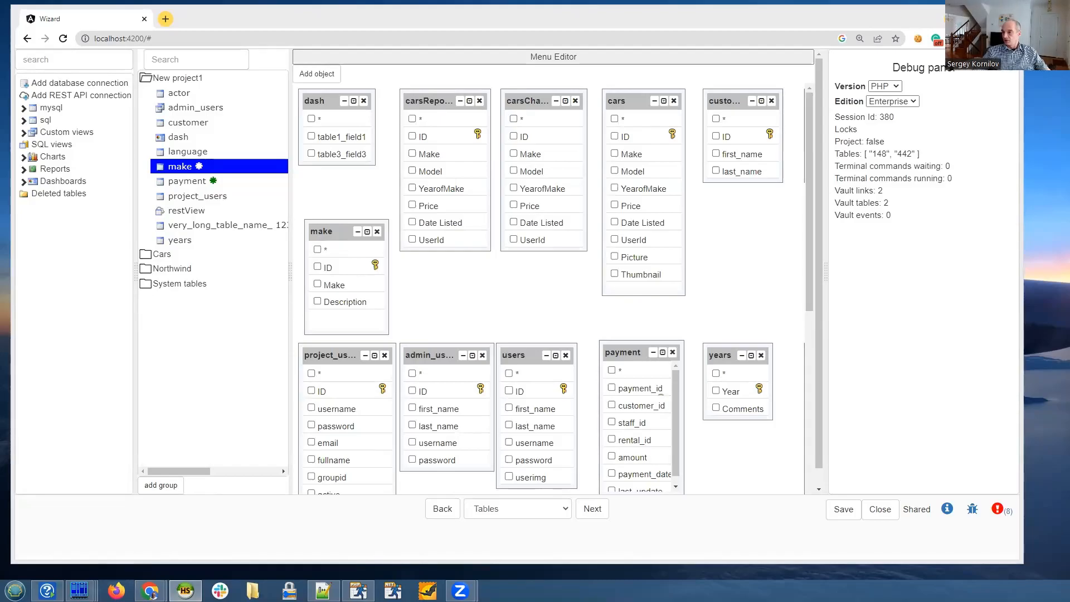
{"action": "left_click", "coordinate": [185, 591]}
{"action": "double_click", "coordinate": [417, 98]}
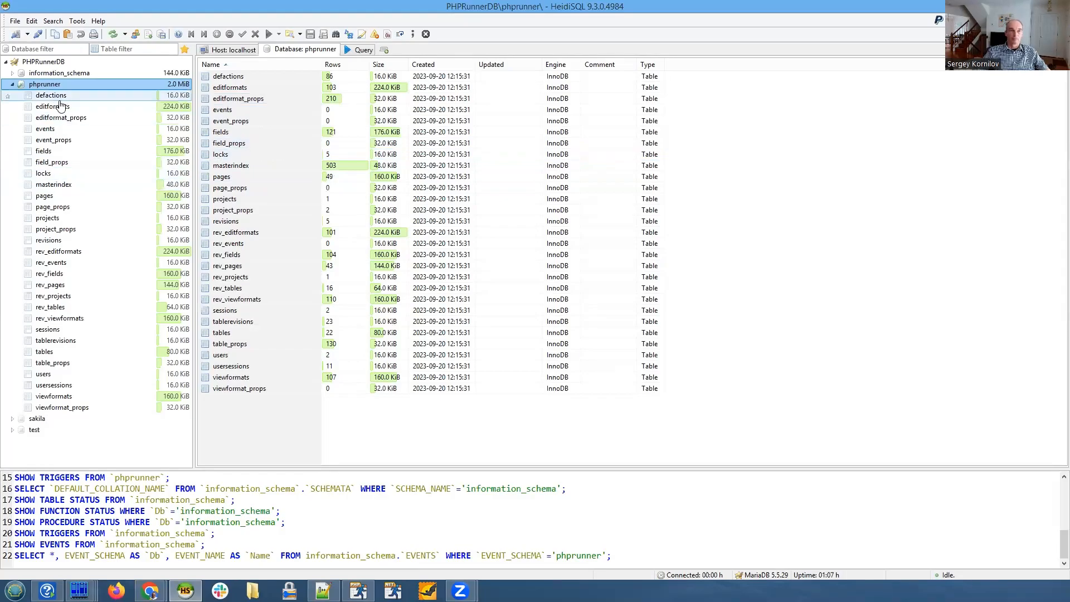
- Show the data of the projects table in the phprunner database and widen its value column
{"action": "left_click", "coordinate": [59, 219]}
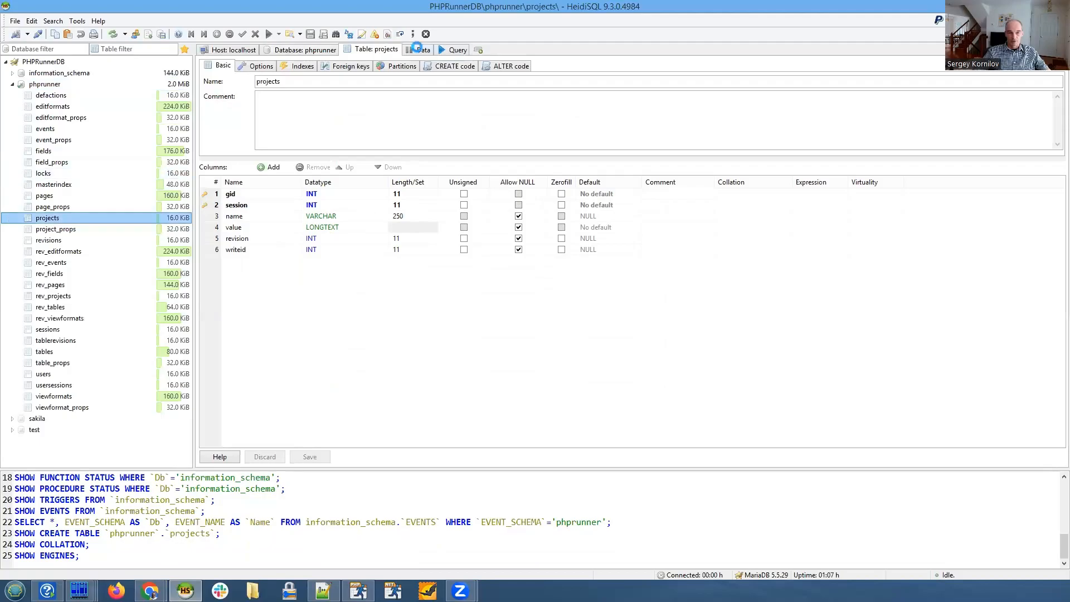
{"action": "left_click", "coordinate": [421, 49]}
{"action": "left_click_drag", "start_coordinate": [533, 80], "coordinate": [577, 79]}
{"action": "left_click_drag", "start_coordinate": [671, 79], "coordinate": [810, 80]}
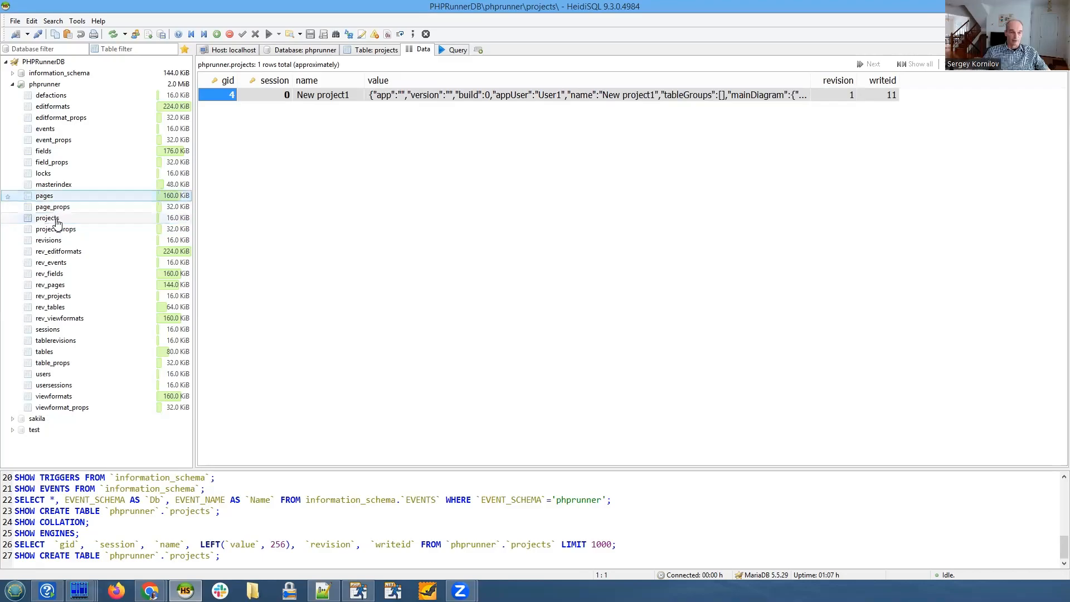
- Show the data of the tables table and examine the make and payment rows that belong to session 380
{"action": "left_click", "coordinate": [49, 352]}
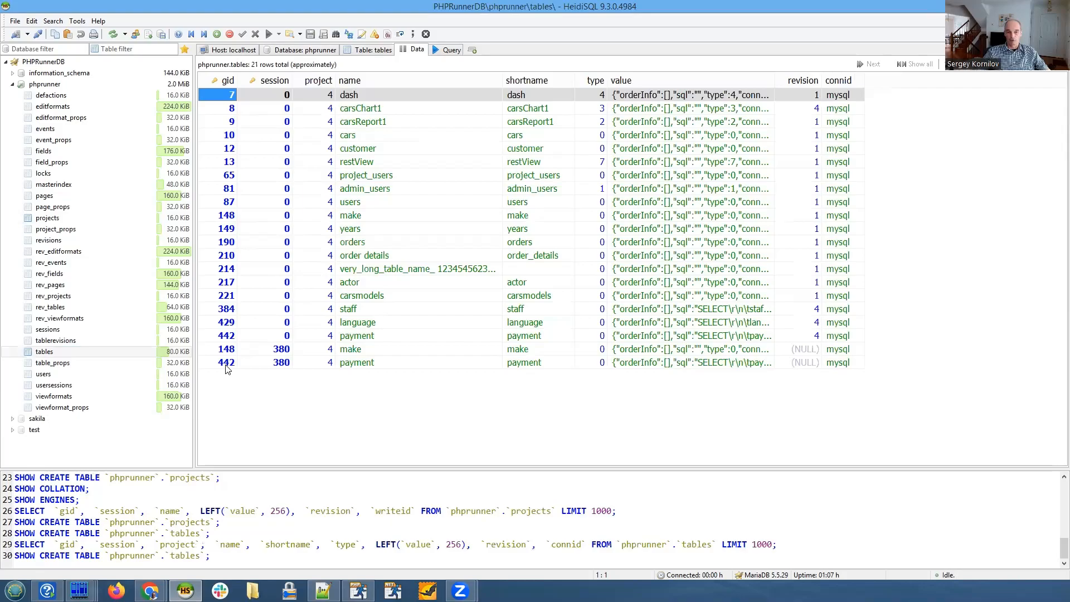
{"action": "left_click", "coordinate": [268, 350]}
{"action": "left_click", "coordinate": [267, 360]}
{"action": "left_click", "coordinate": [268, 352]}
{"action": "left_click", "coordinate": [270, 361]}
{"action": "left_click", "coordinate": [268, 349]}
{"action": "left_click", "coordinate": [268, 361]}
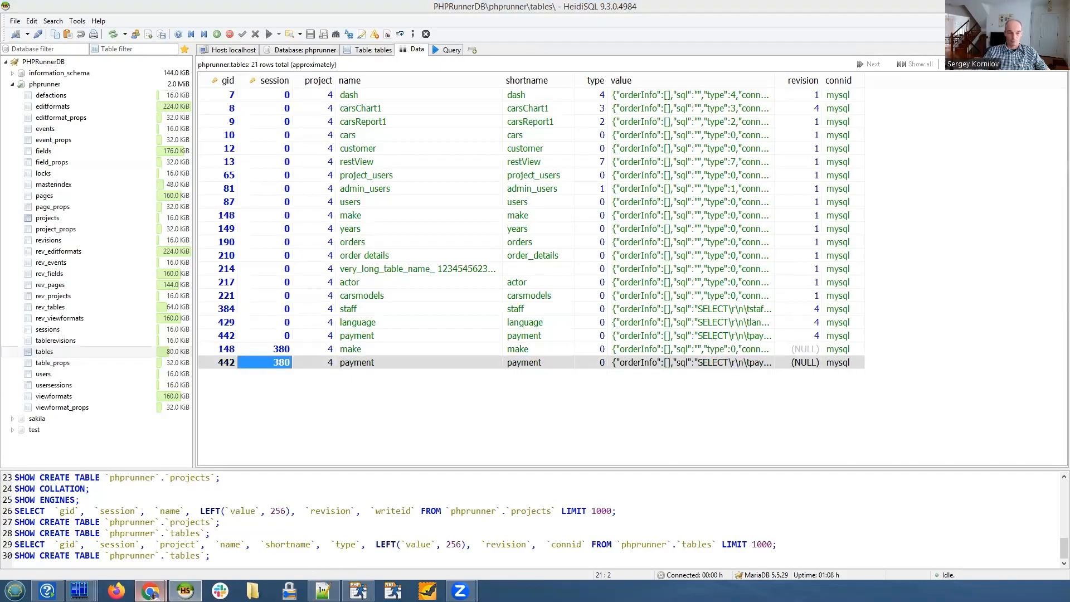
- Switch back to the Wizard window in Chrome and check the locked tables and session ID in the debug panel
{"action": "mouse_move", "coordinate": [150, 591]}
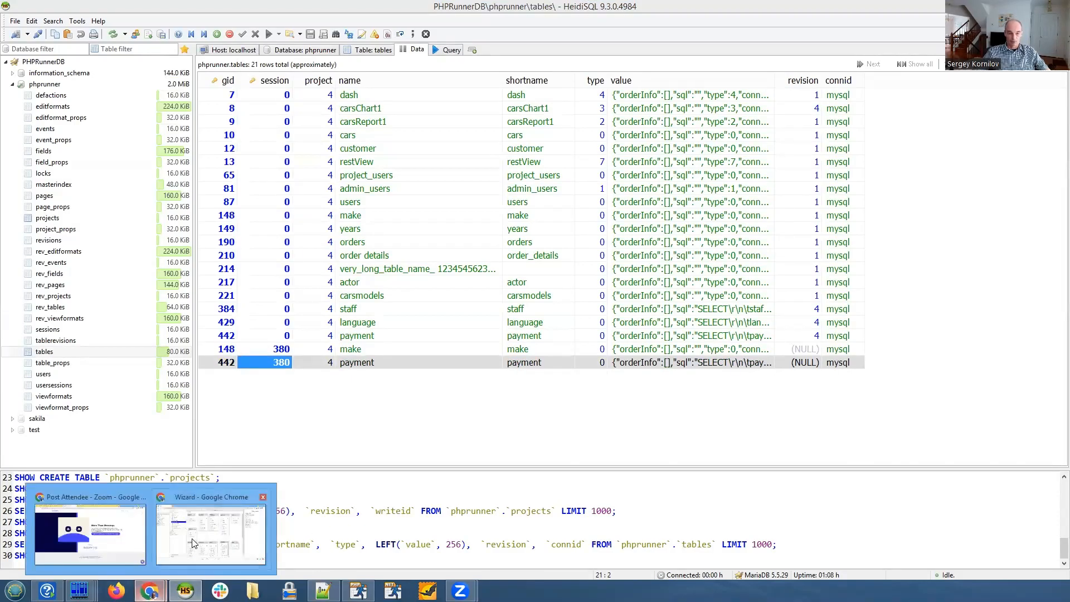
{"action": "left_click", "coordinate": [244, 535]}
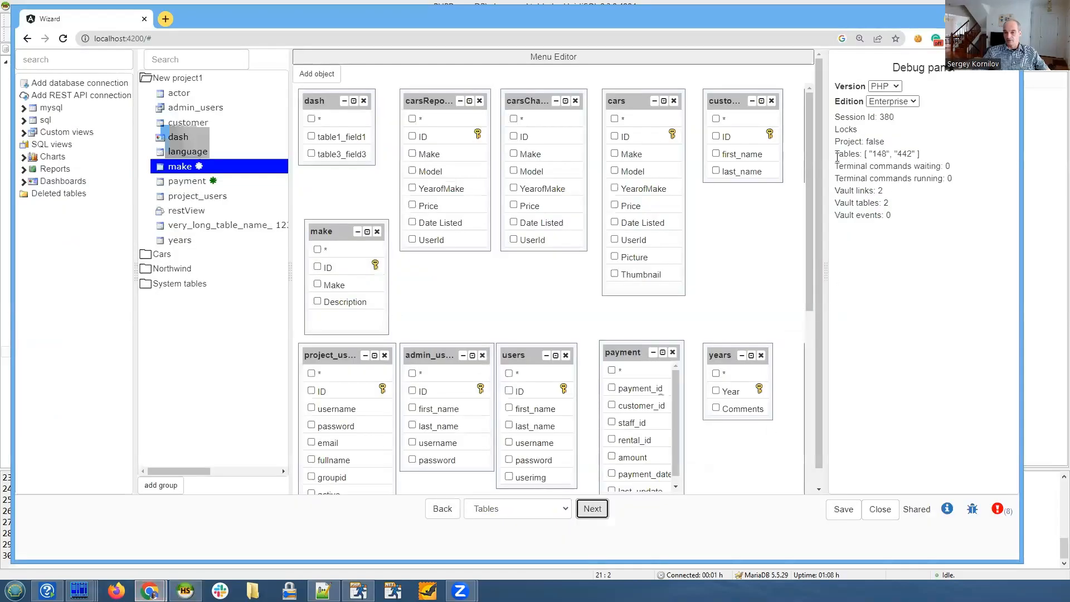
{"action": "left_click_drag", "start_coordinate": [836, 154], "coordinate": [930, 155]}
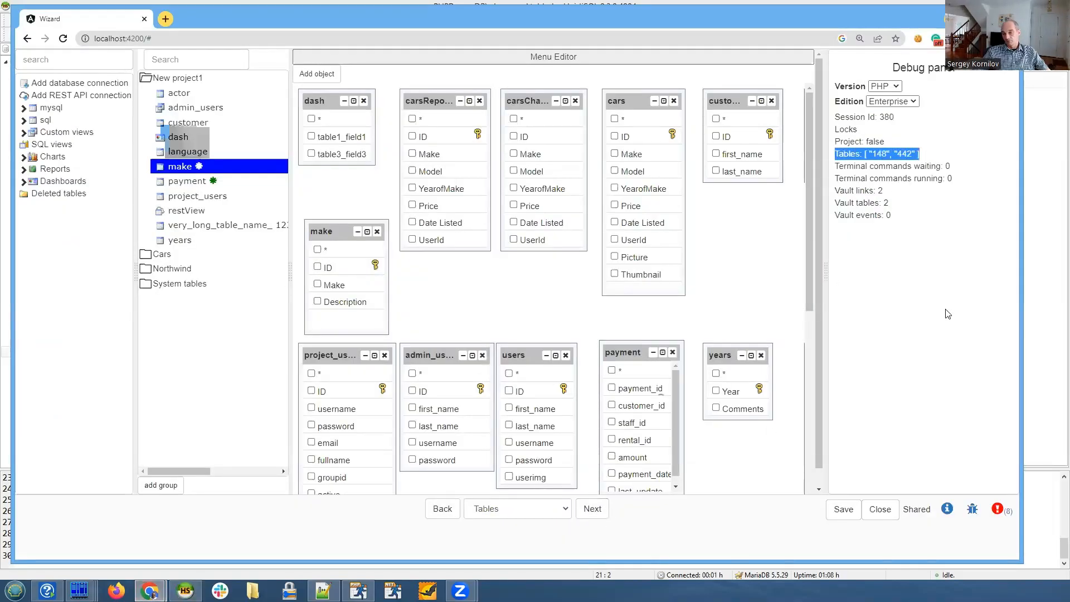
{"action": "left_click", "coordinate": [946, 159]}
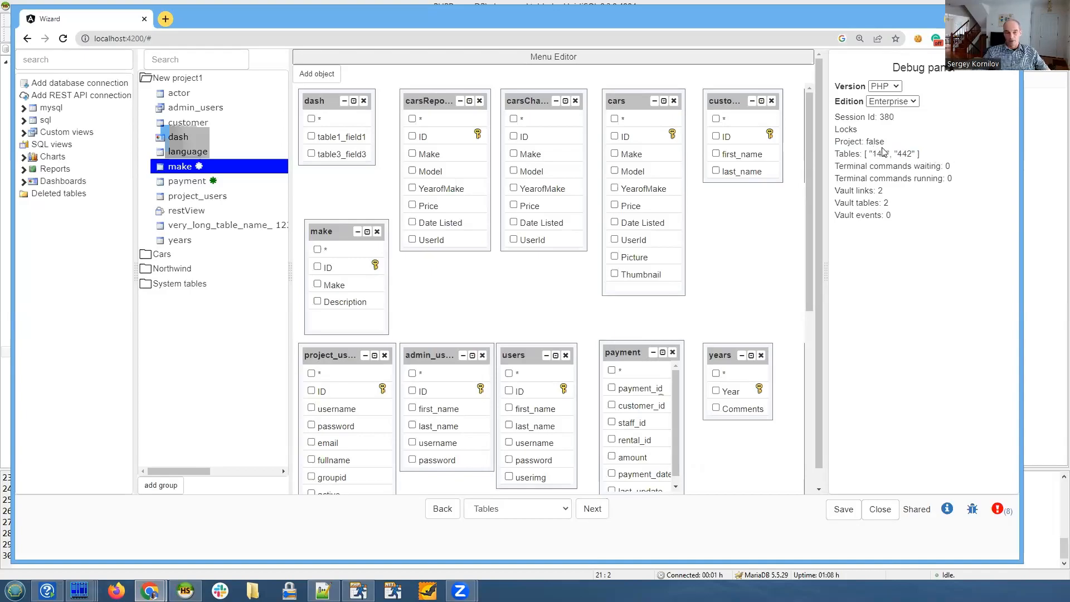
{"action": "triple_click", "coordinate": [873, 117]}
{"action": "left_click", "coordinate": [920, 122]}
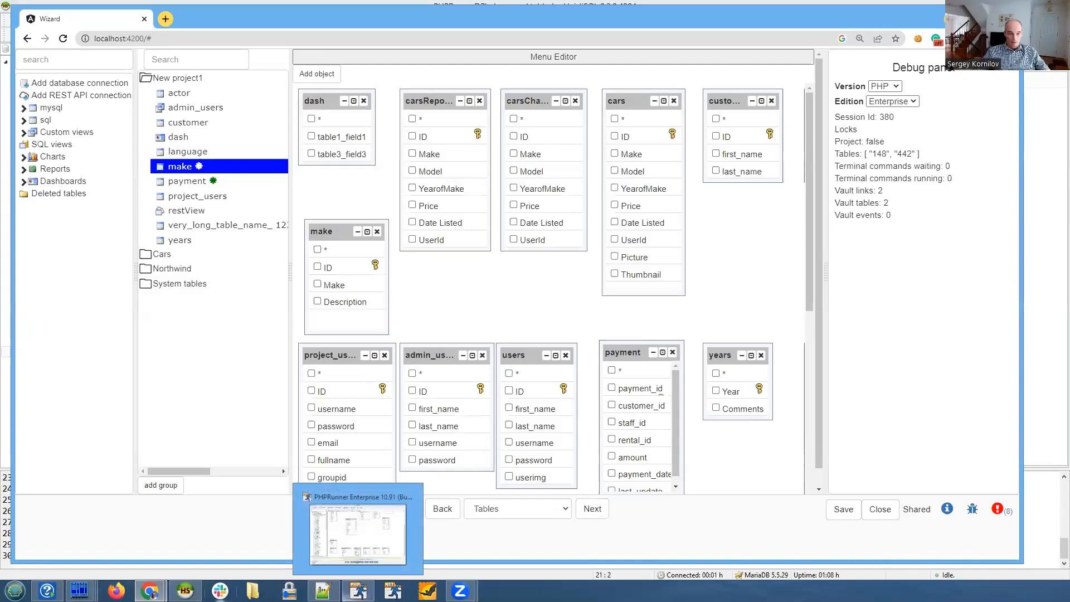
- Return to HeidiSQL and browse the data of the fields and viewformats tables, expanding the viewformats value column to full width
{"action": "left_click", "coordinate": [185, 591]}
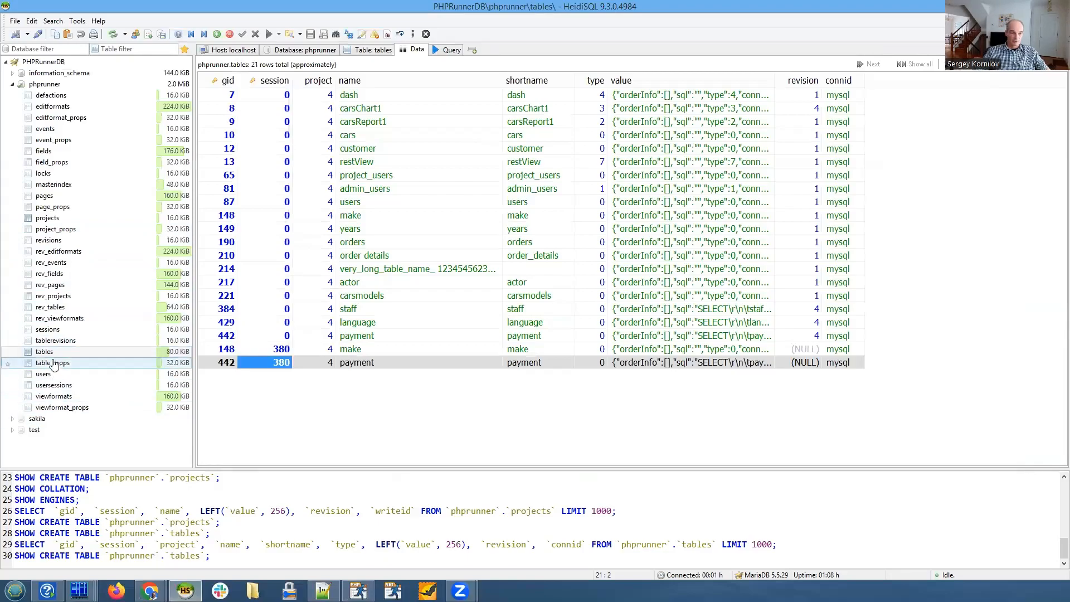
{"action": "left_click", "coordinate": [43, 150]}
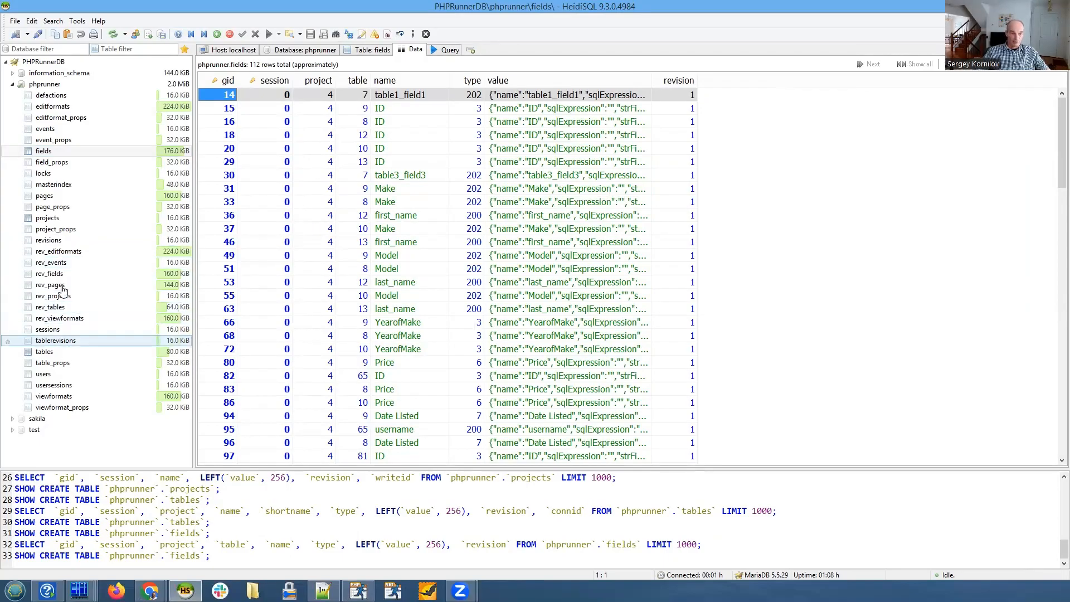
{"action": "left_click", "coordinate": [66, 397]}
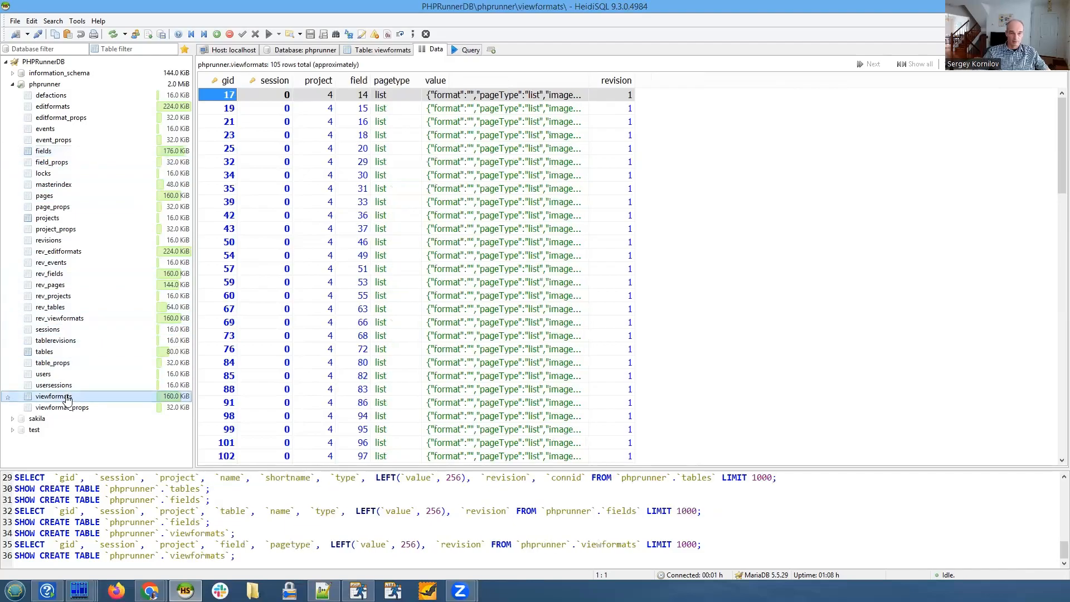
{"action": "double_click", "coordinate": [588, 81]}
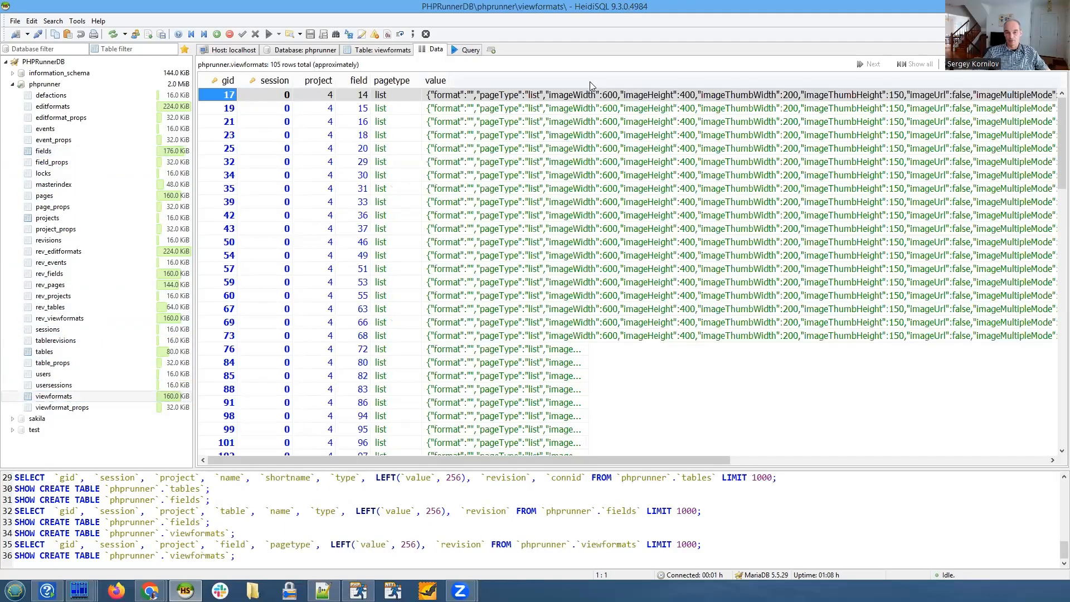
{"action": "left_click_drag", "start_coordinate": [678, 460], "coordinate": [594, 458]}
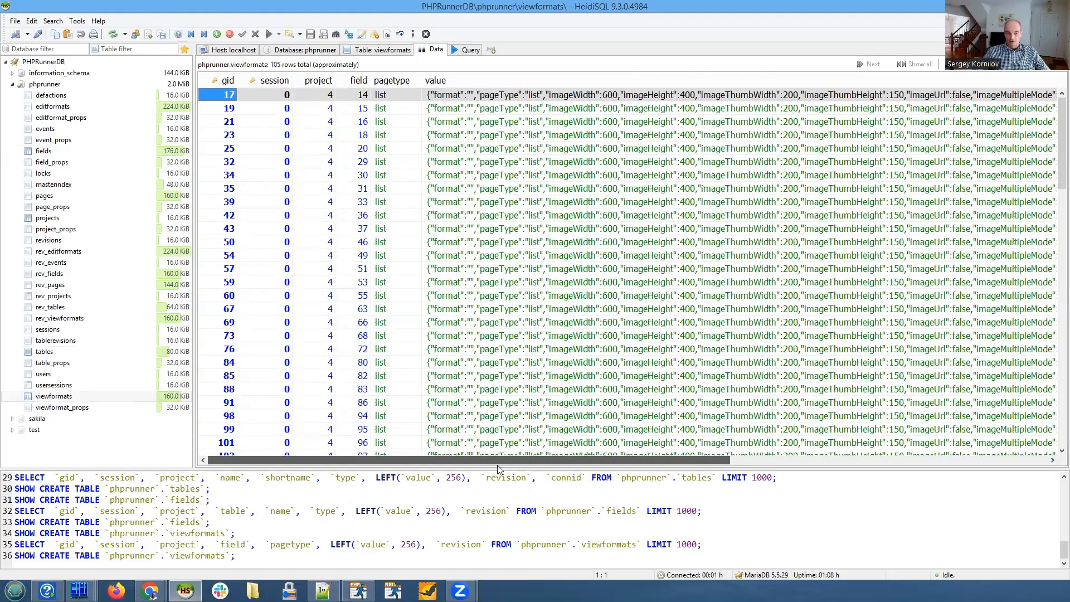
{"action": "scroll", "coordinate": [586, 198], "scroll_direction": "down", "scroll_amount": 10}
{"action": "scroll", "coordinate": [587, 198], "scroll_direction": "down", "scroll_amount": 15}
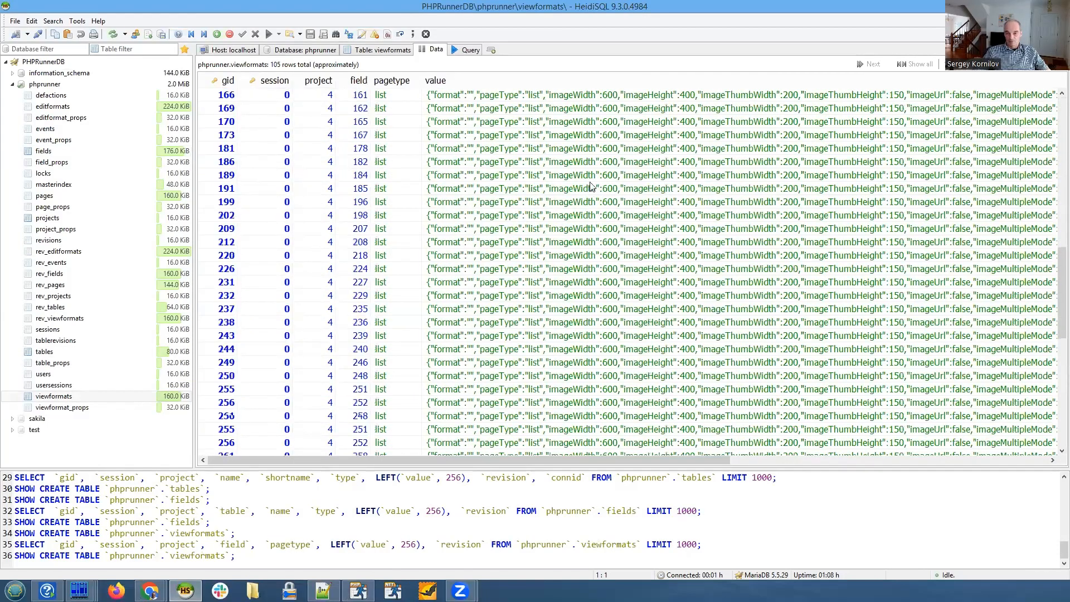
{"action": "scroll", "coordinate": [591, 185], "scroll_direction": "down", "scroll_amount": 2}
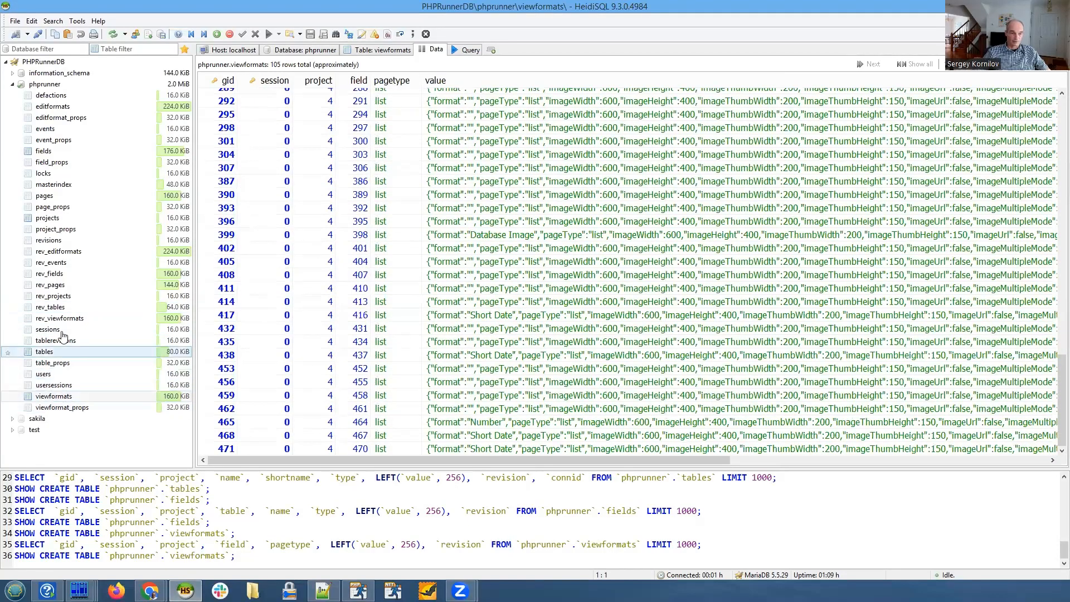
- View the data of the editformats table and the events table
{"action": "left_click", "coordinate": [55, 106]}
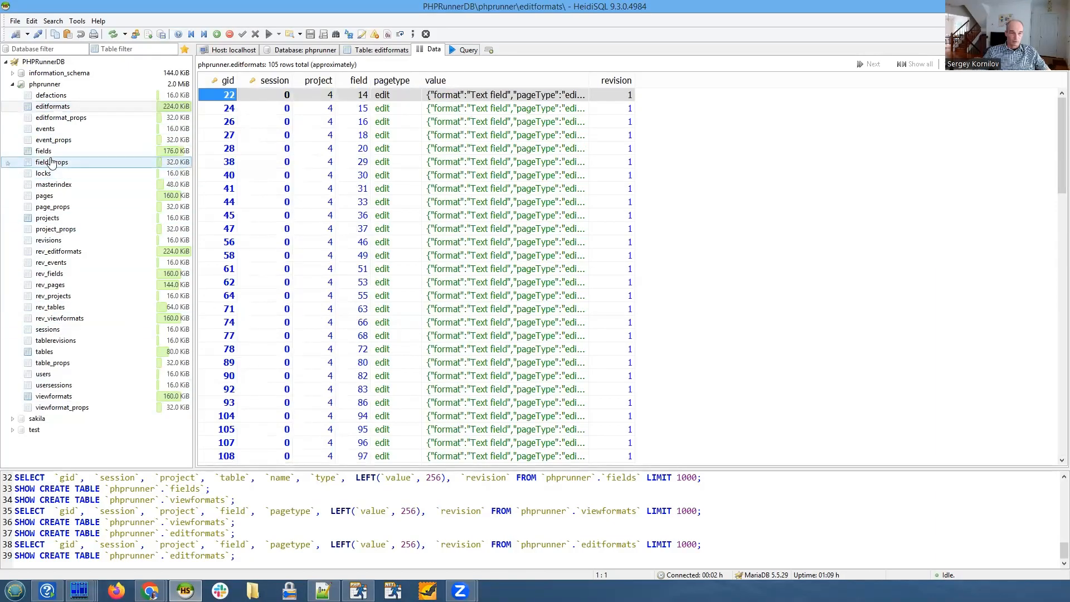
{"action": "left_click", "coordinate": [51, 130]}
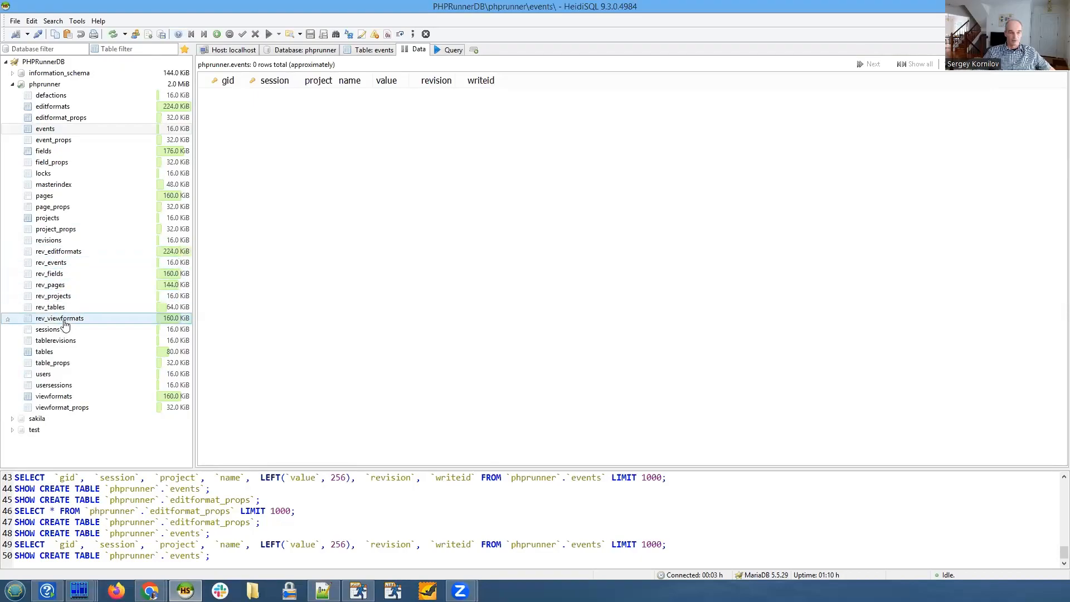
- Browse the data of the rev_events, rev_fields and rev_pages tables, and view the fields table with a wider value column
{"action": "left_click", "coordinate": [63, 277]}
{"action": "left_click", "coordinate": [60, 264]}
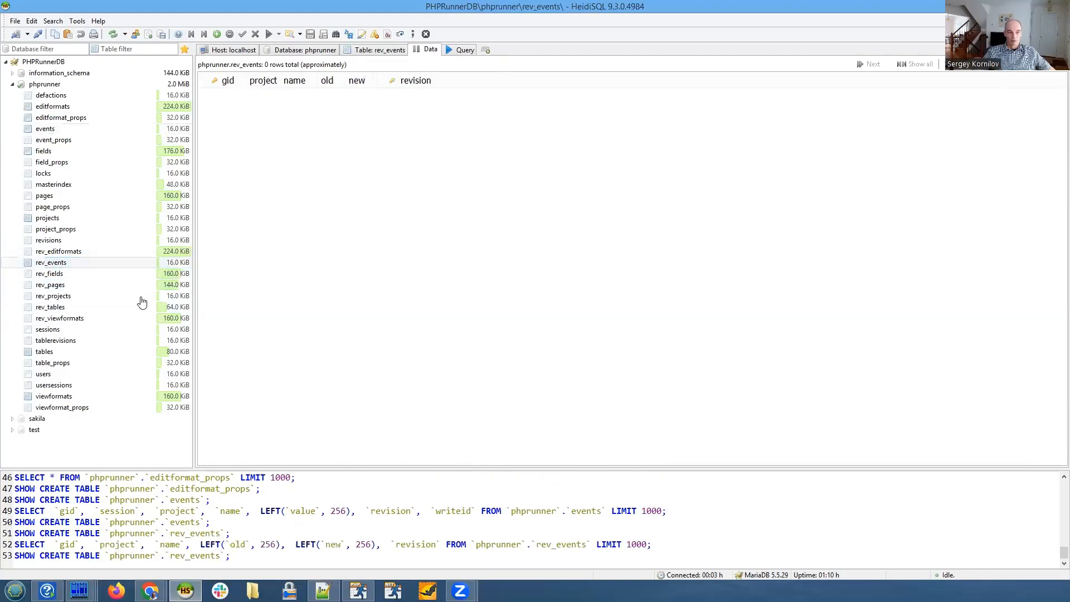
{"action": "left_click", "coordinate": [61, 276]}
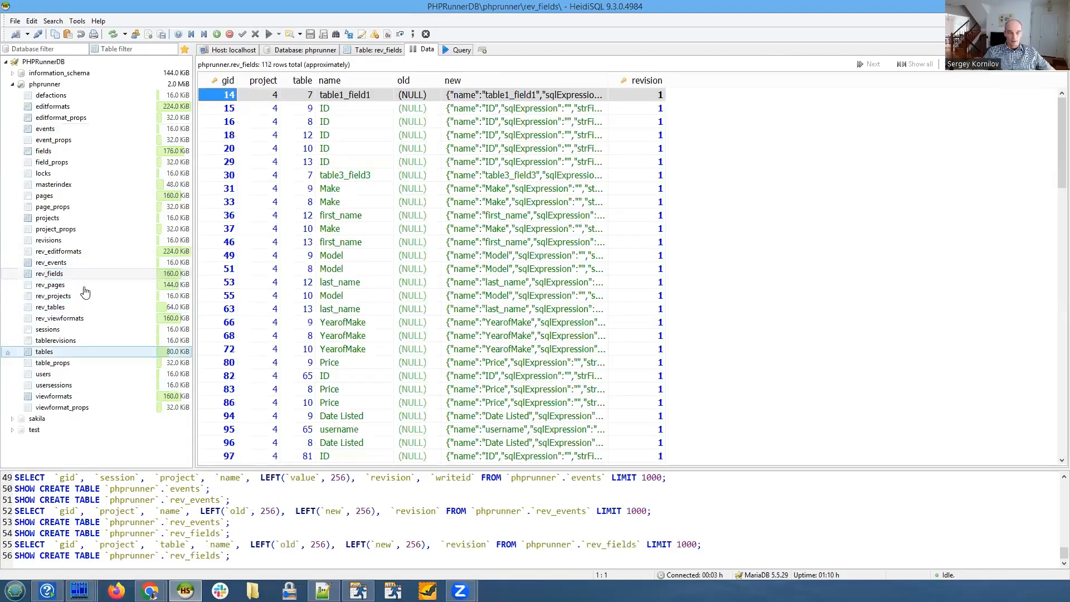
{"action": "left_click", "coordinate": [54, 286]}
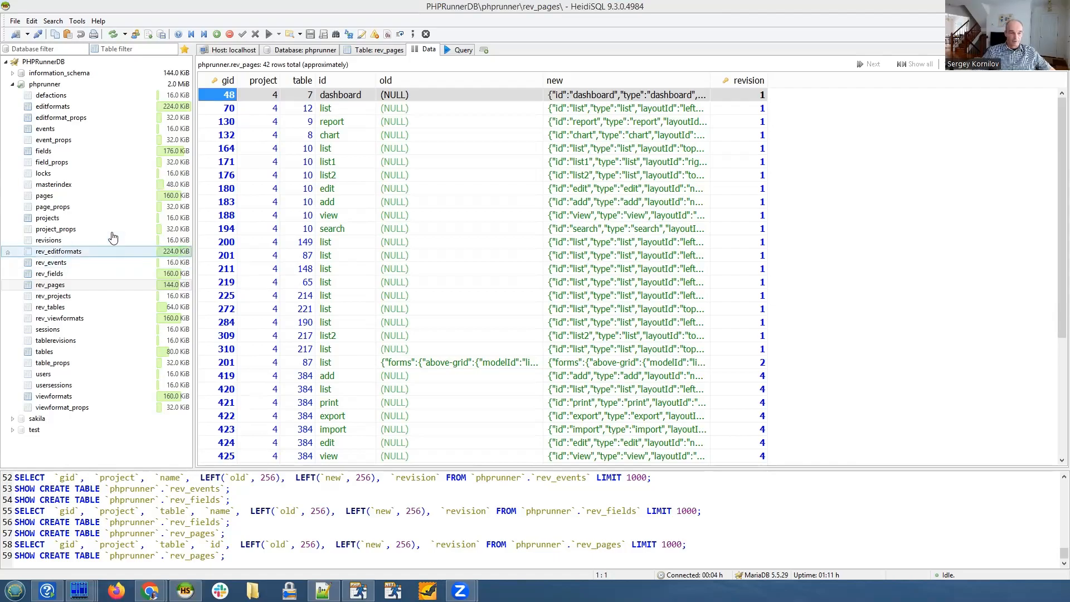
{"action": "left_click", "coordinate": [69, 153]}
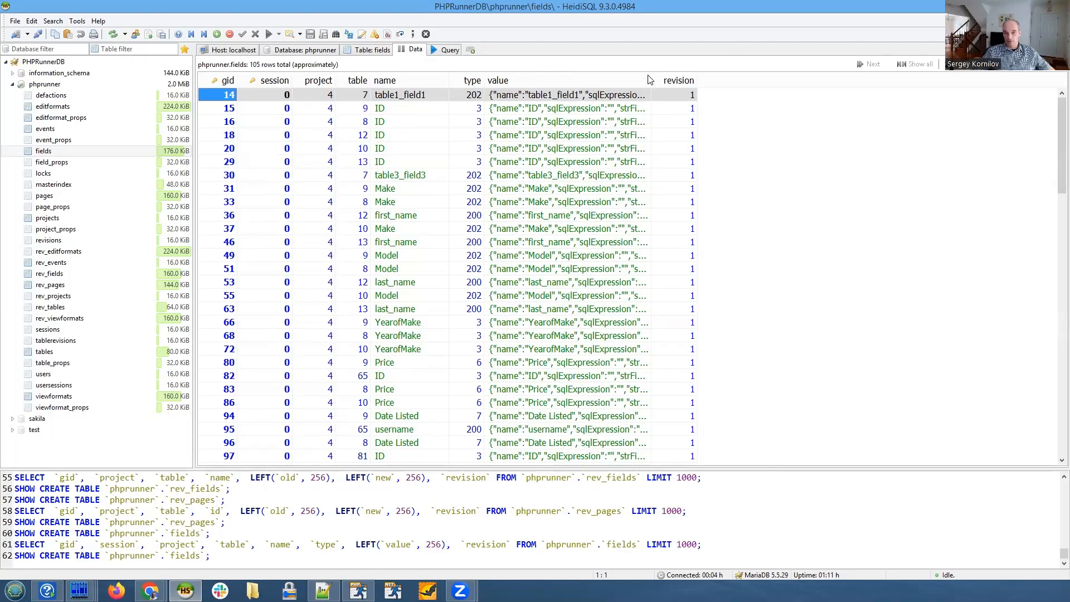
{"action": "left_click_drag", "start_coordinate": [650, 80], "coordinate": [757, 81]}
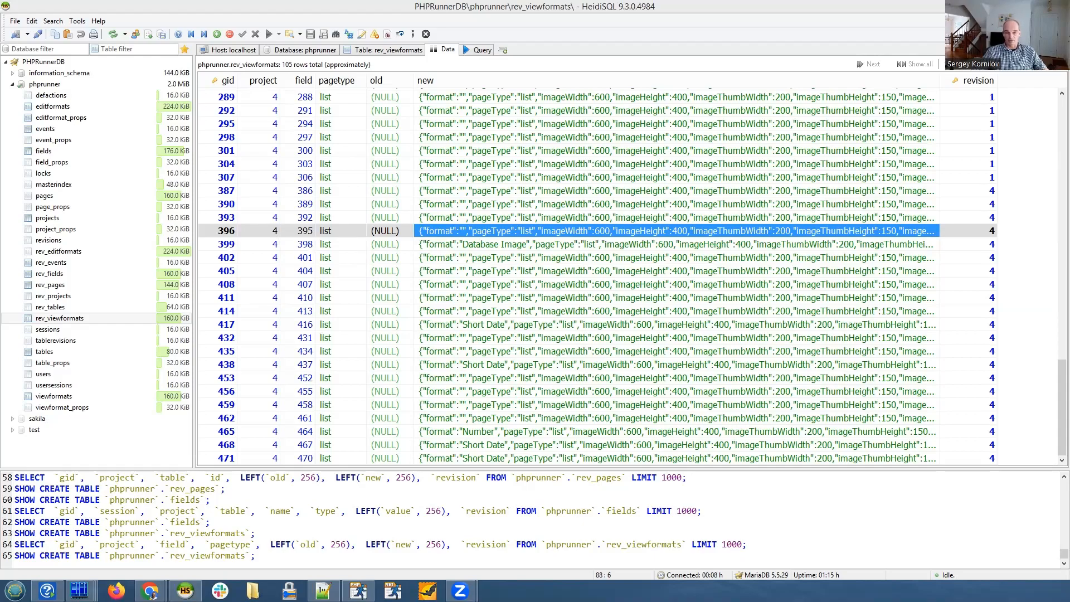
- Switch to PHPRunner and view the View as and Edit as settings of the id field on the customers list1 page
{"action": "key", "text": "alt+Tab"}
{"action": "left_click_drag", "start_coordinate": [186, 328], "coordinate": [207, 328]}
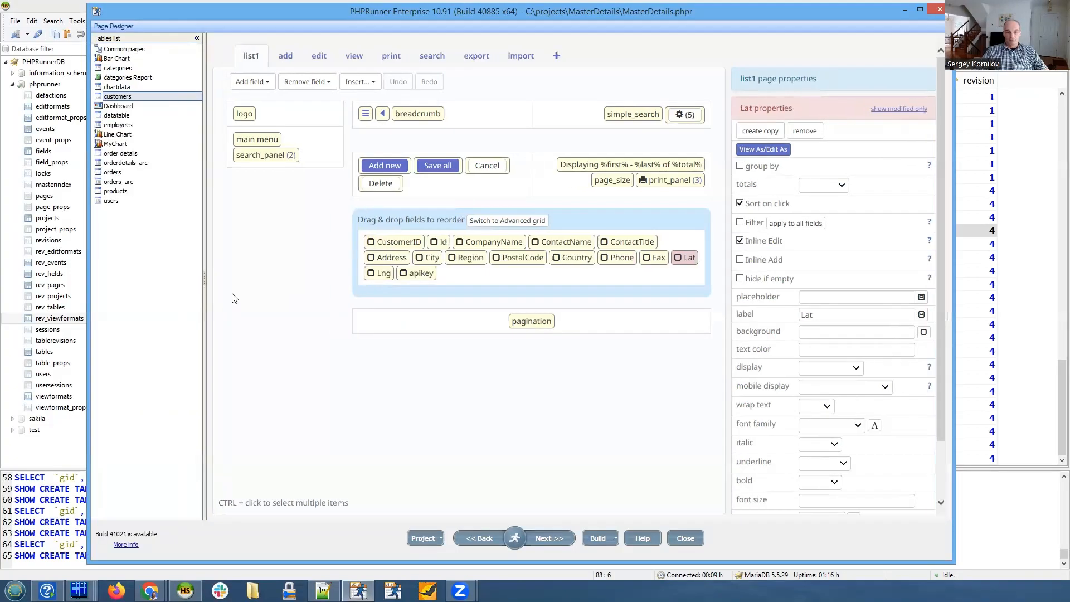
{"action": "left_click", "coordinate": [255, 268]}
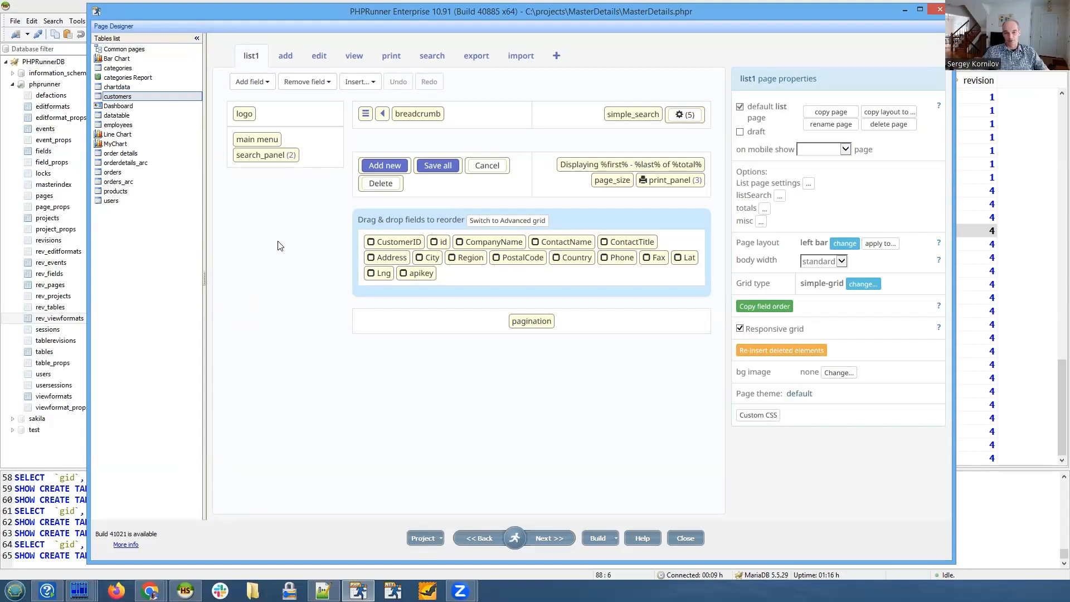
{"action": "left_click", "coordinate": [438, 243]}
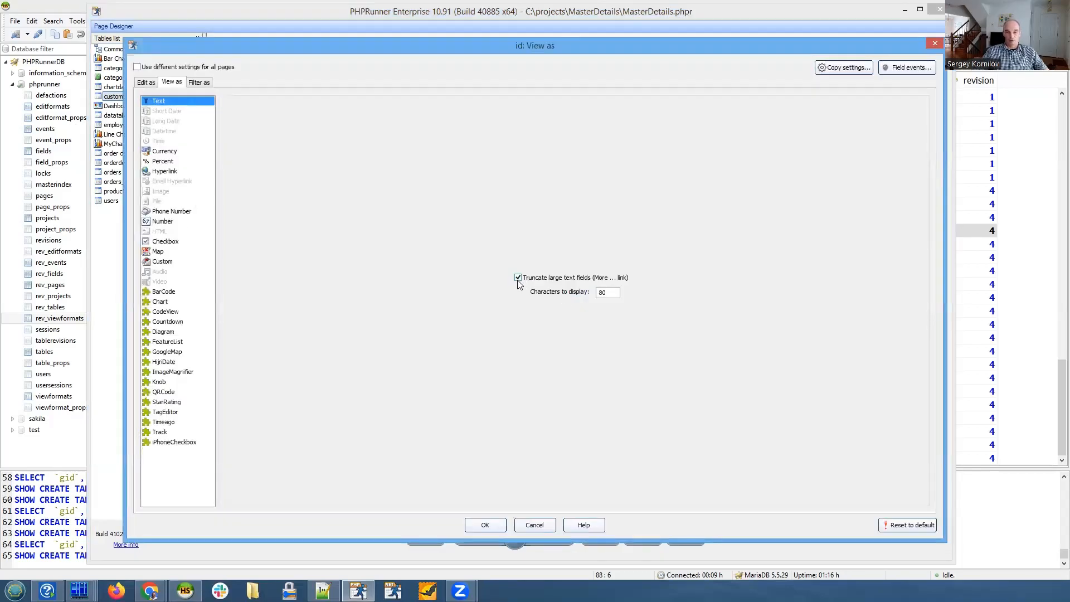
{"action": "left_click", "coordinate": [147, 83]}
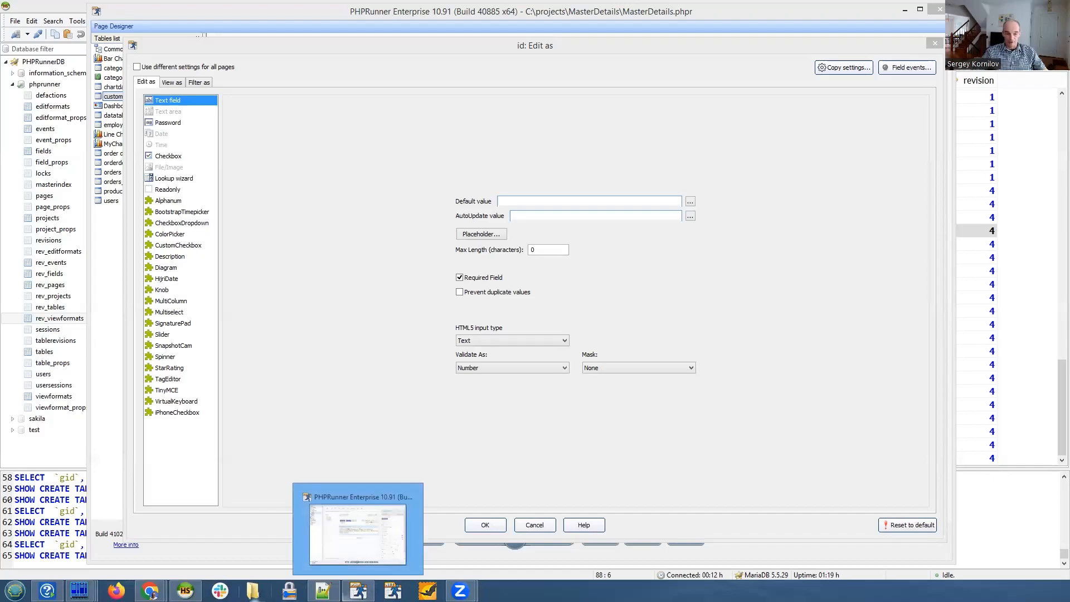
- Switch to the Wizard window in Chrome, go to the Designer page and hide the debug panel
{"action": "mouse_move", "coordinate": [149, 591]}
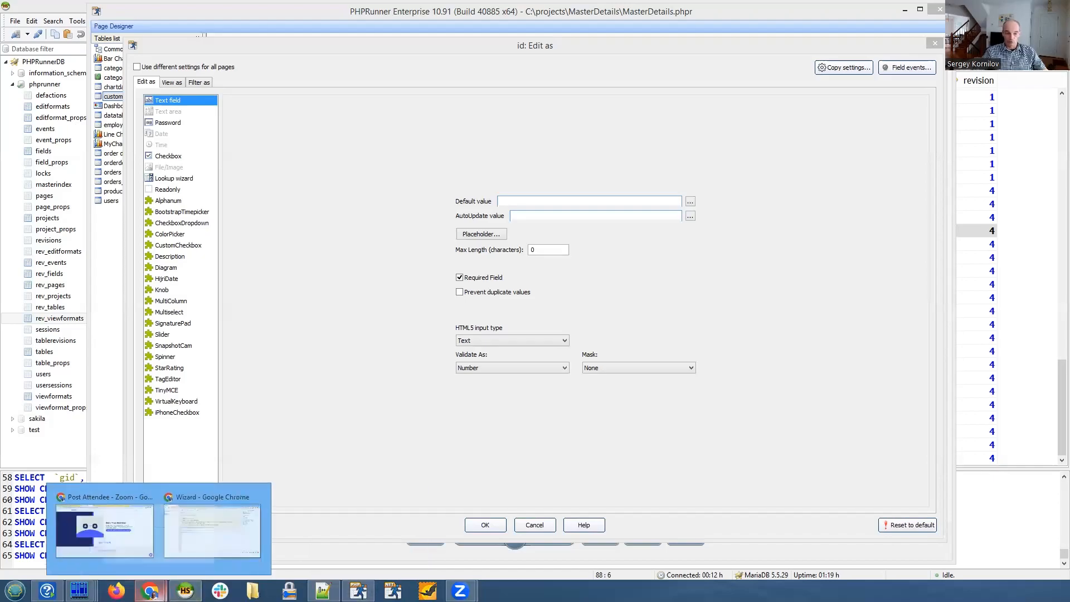
{"action": "left_click", "coordinate": [211, 532]}
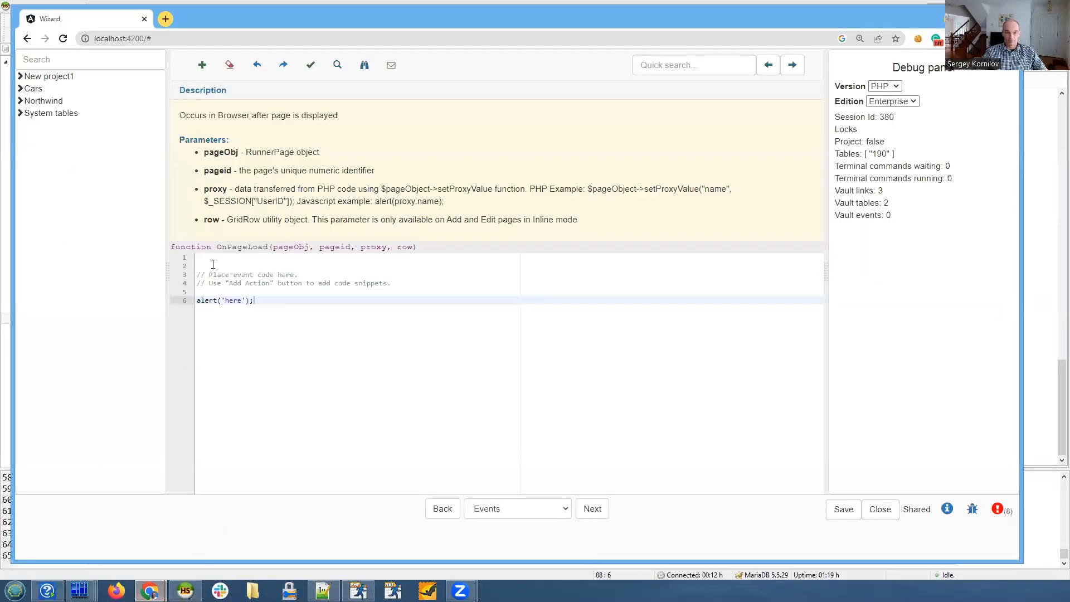
{"action": "left_click", "coordinate": [509, 511]}
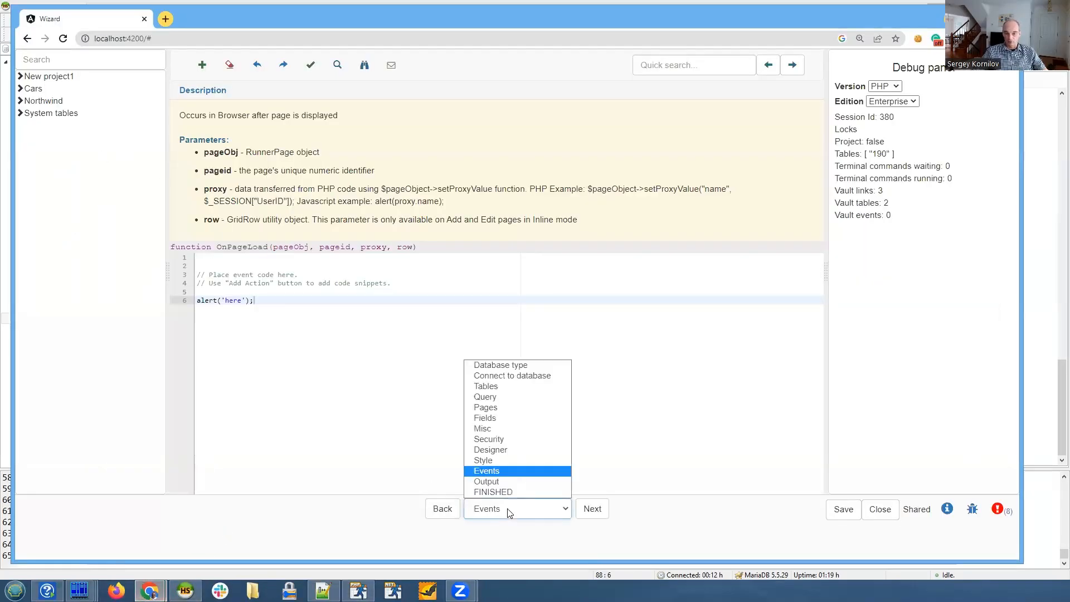
{"action": "left_click", "coordinate": [494, 450]}
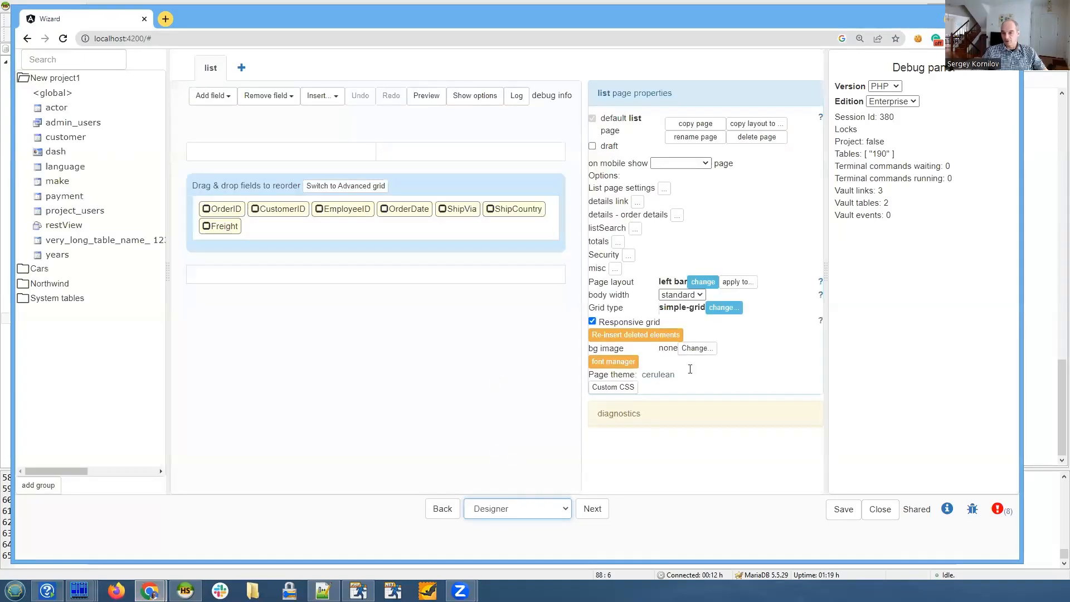
{"action": "left_click", "coordinate": [972, 509]}
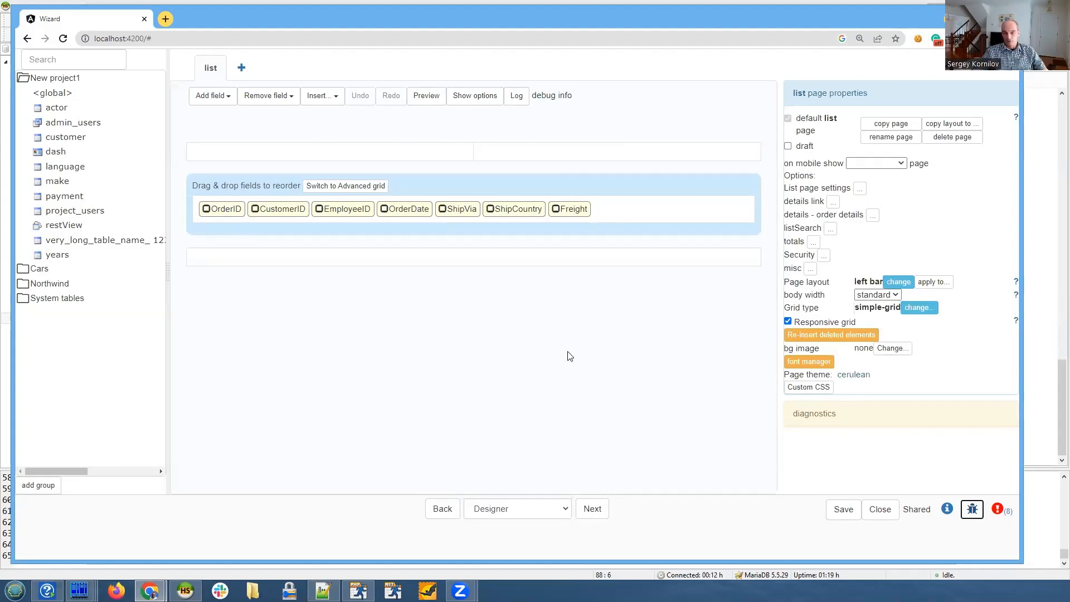
- Go to the Style page and view the style options of the cars table's list and list1 pages
{"action": "left_click", "coordinate": [592, 508]}
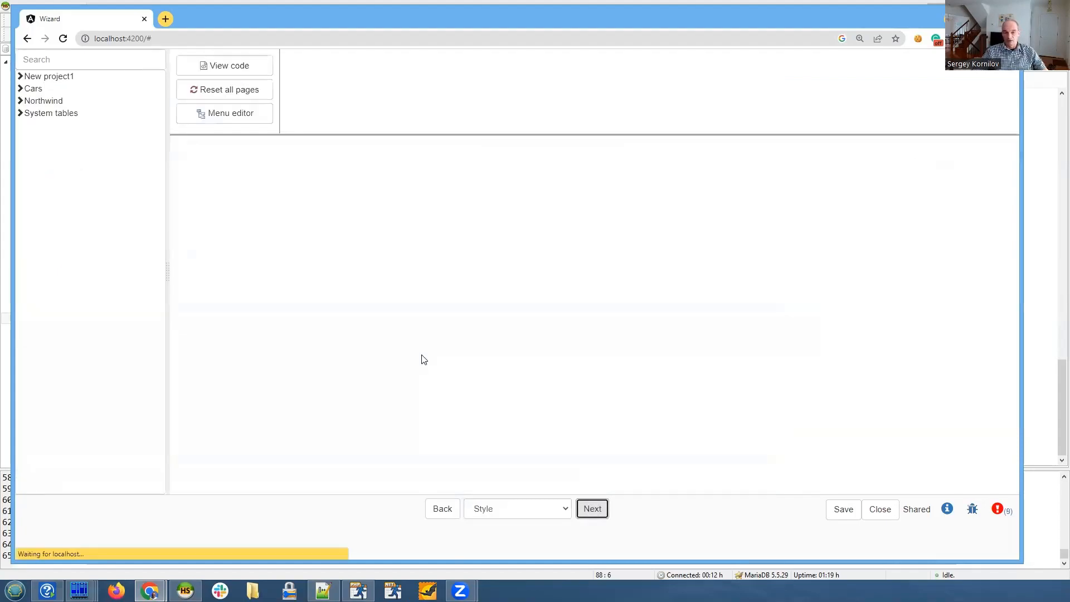
{"action": "left_click", "coordinate": [21, 89]}
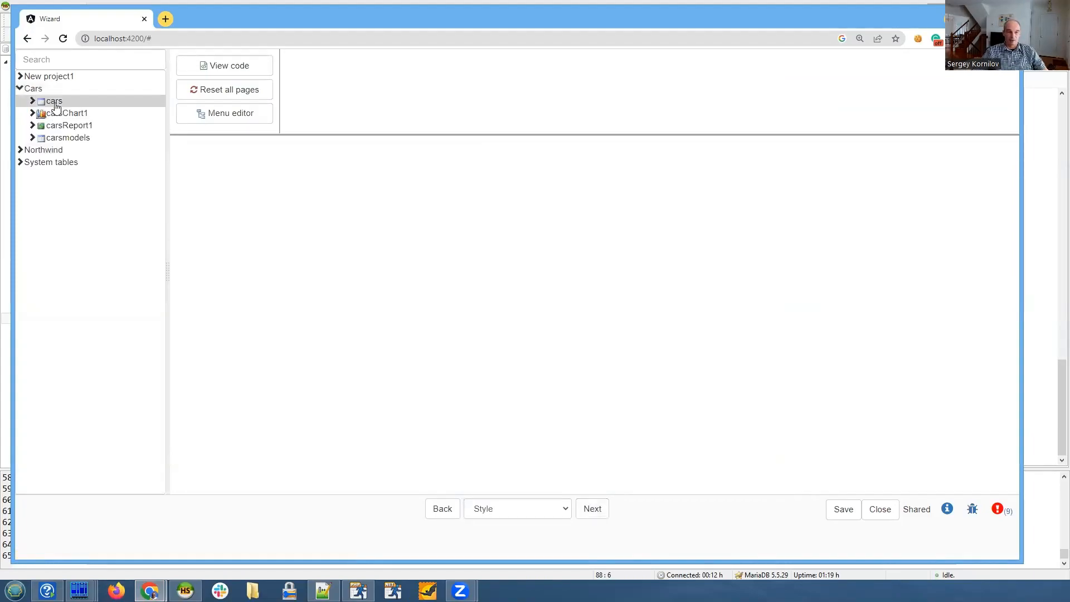
{"action": "left_click", "coordinate": [32, 100]}
{"action": "left_click", "coordinate": [96, 118]}
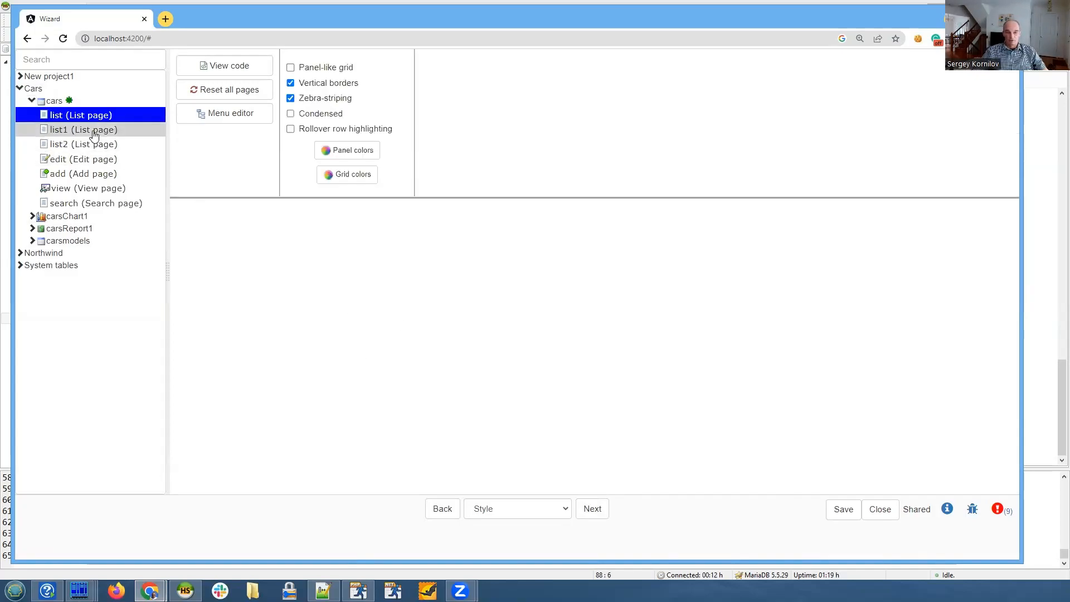
{"action": "left_click", "coordinate": [93, 132]}
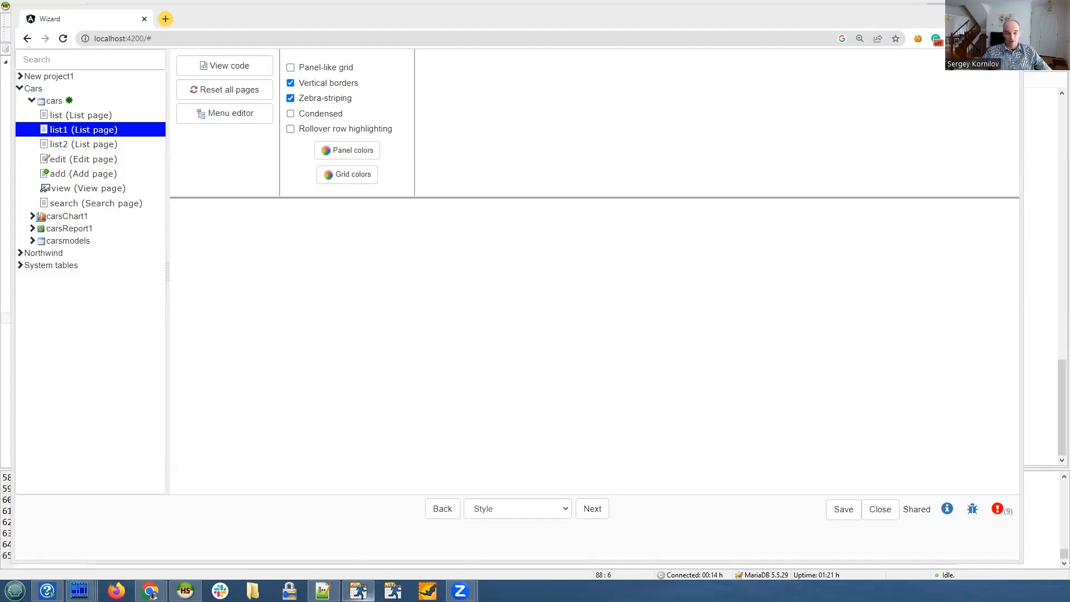
- Switch to HeidiSQL and examine the new value of the gid 396 row in rev_viewformats
{"action": "mouse_move", "coordinate": [359, 590]}
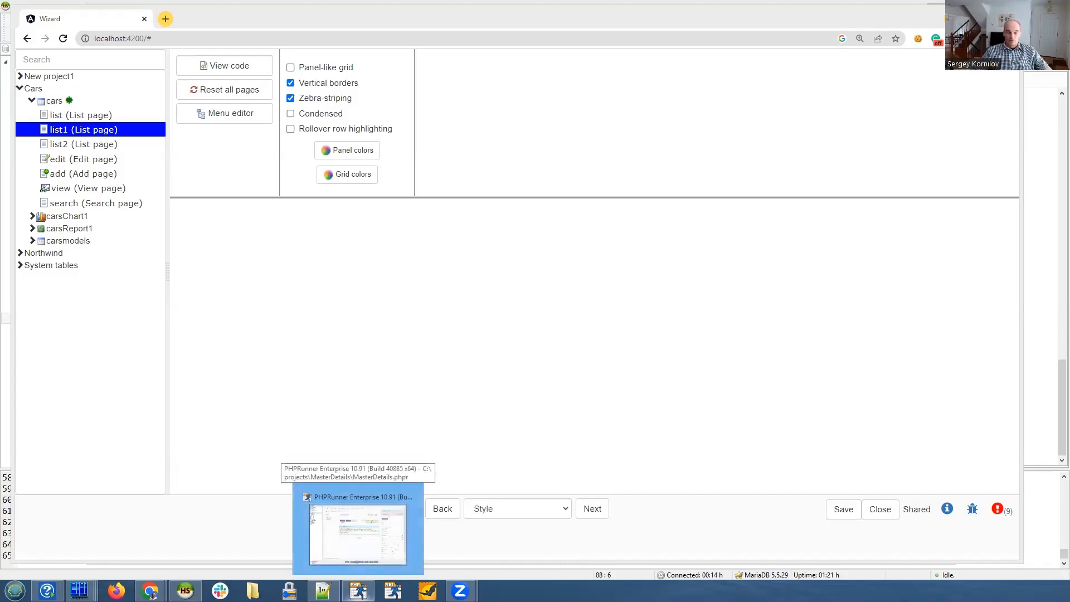
{"action": "mouse_move", "coordinate": [186, 590]}
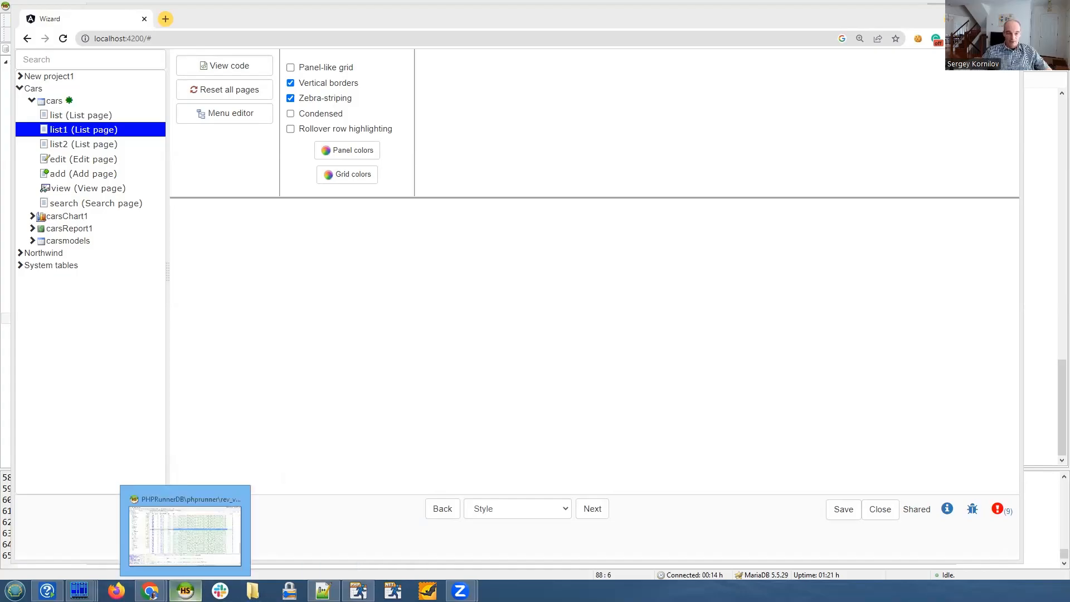
{"action": "left_click", "coordinate": [186, 530]}
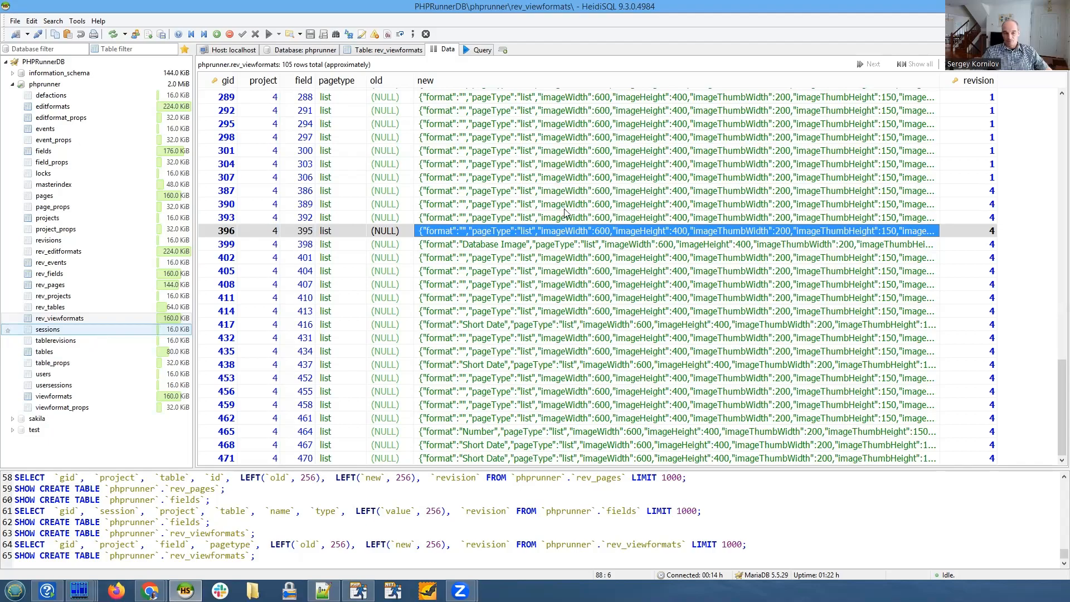
{"action": "left_click", "coordinate": [450, 232]}
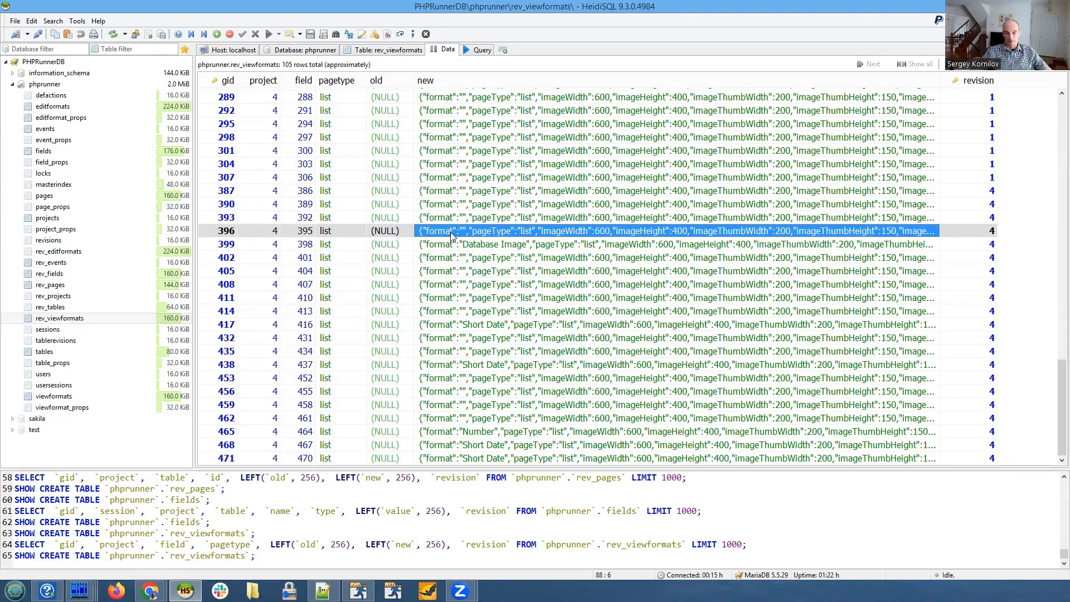
{"action": "left_click", "coordinate": [427, 233]}
{"action": "key", "text": "Up"}
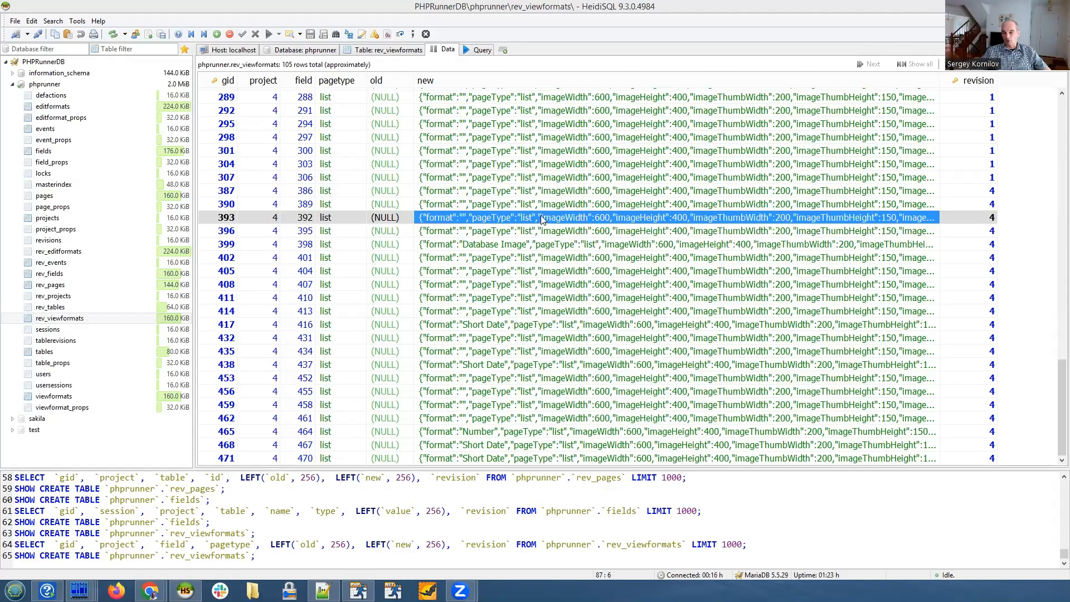
- Switch back to the Wizard window in Chrome, then save and close the project
{"action": "key", "text": "alt+Tab"}
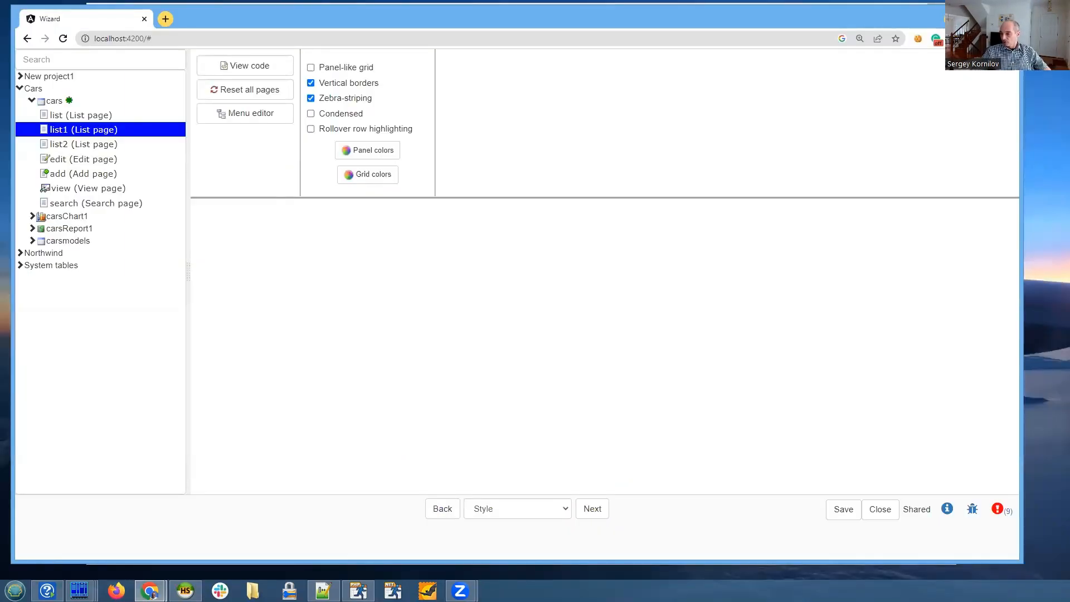
{"action": "key", "text": "alt+Tab"}
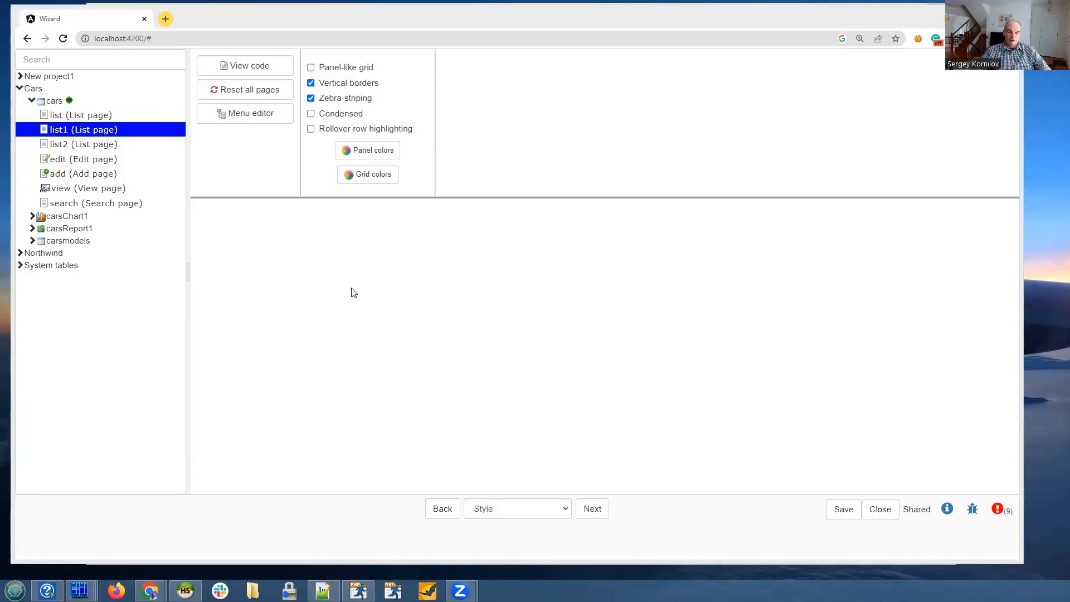
{"action": "left_click", "coordinate": [839, 511]}
{"action": "left_click", "coordinate": [878, 509]}
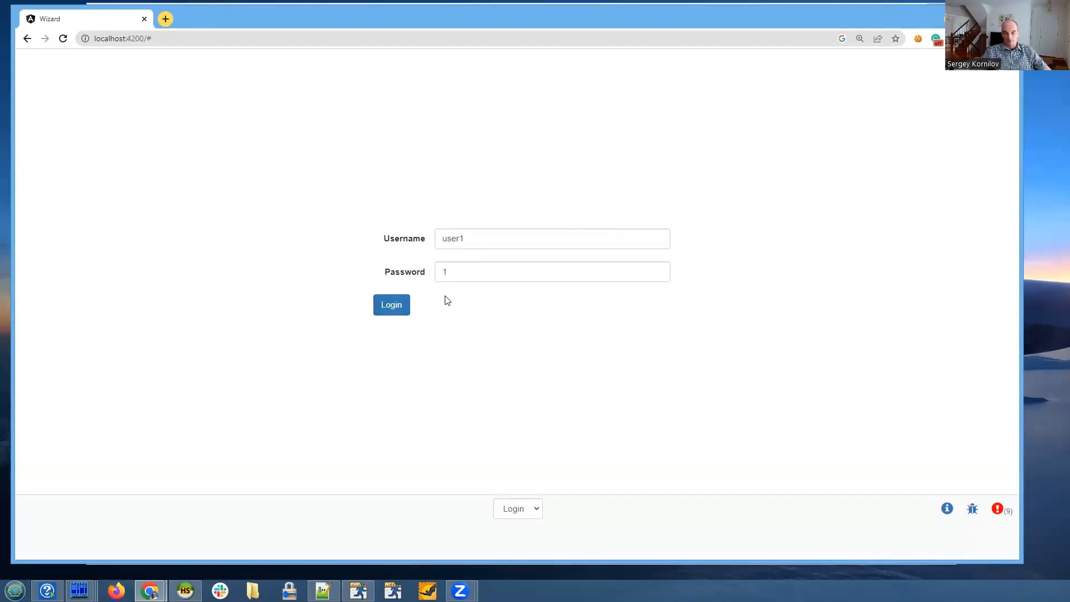
- Log in to the wizard with the prefilled credentials and open the existing project New project1
{"action": "left_click", "coordinate": [397, 310]}
{"action": "left_click_drag", "start_coordinate": [384, 238], "coordinate": [443, 235]}
{"action": "left_click", "coordinate": [487, 339]}
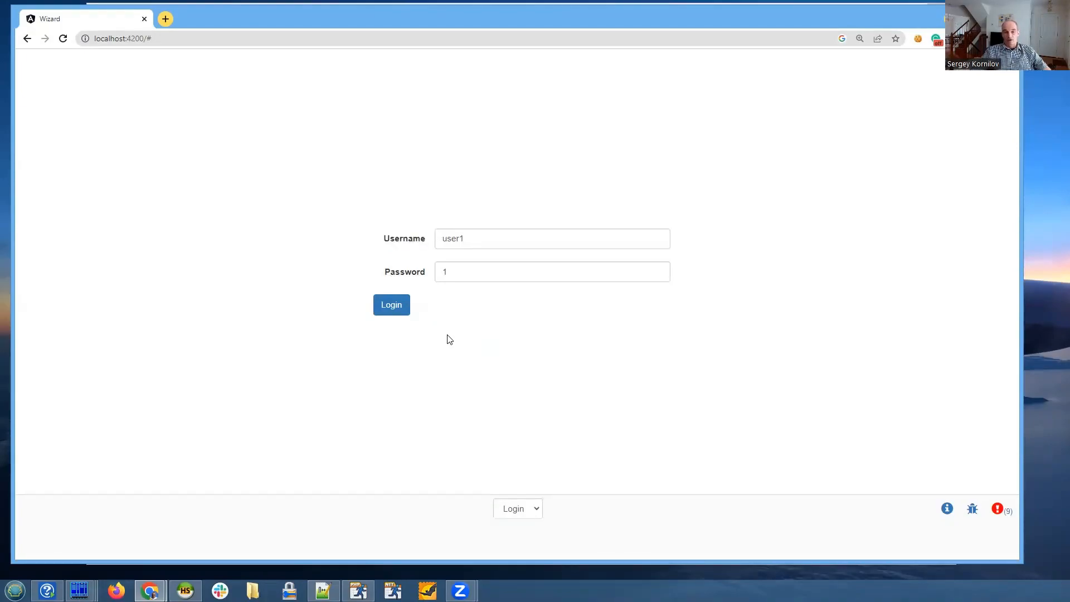
{"action": "left_click", "coordinate": [392, 308]}
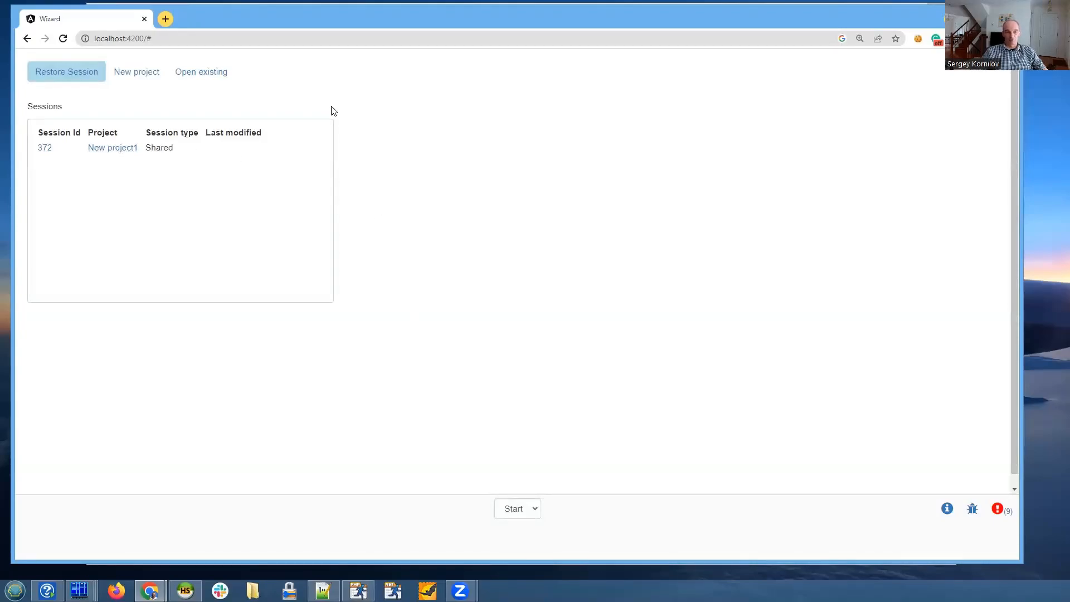
{"action": "left_click", "coordinate": [201, 72]}
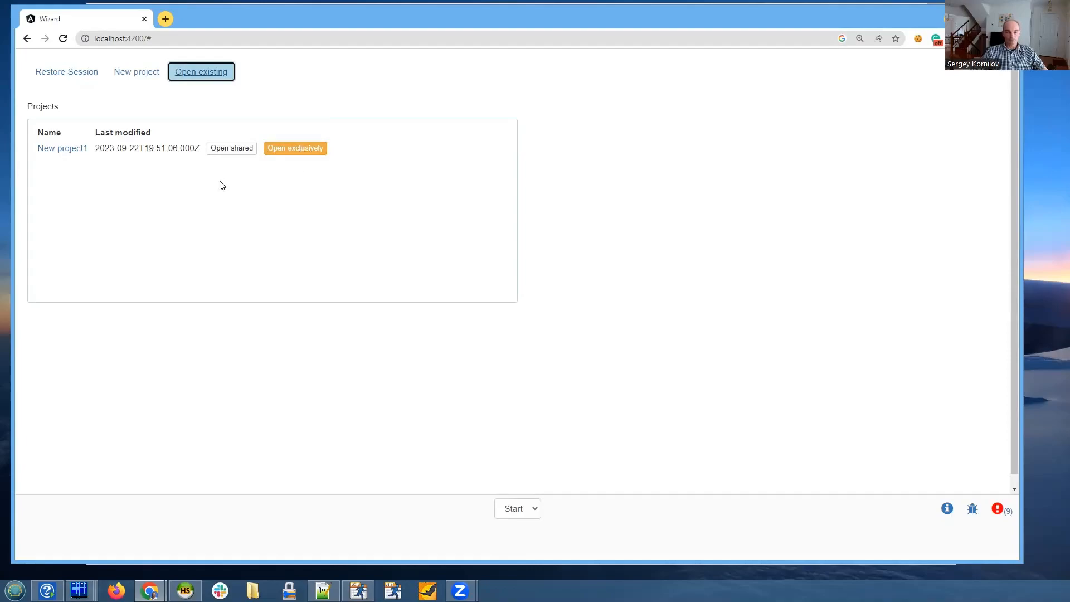
{"action": "left_click", "coordinate": [57, 148]}
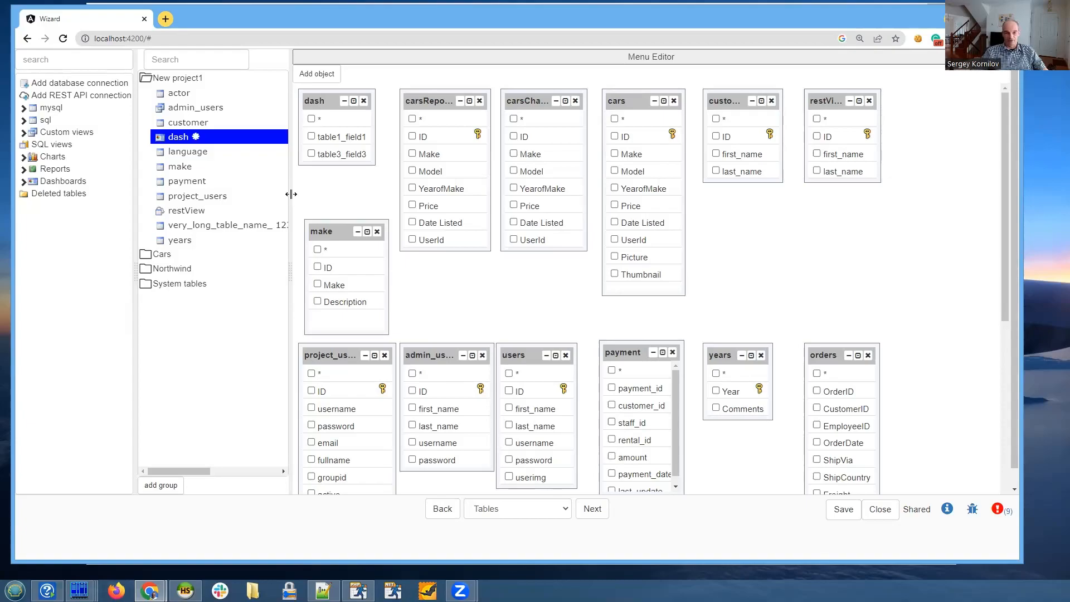
{"action": "mouse_move", "coordinate": [291, 194]}
{"action": "left_mouse_down"}
{"action": "mouse_move", "coordinate": [278, 194]}
{"action": "mouse_move", "coordinate": [292, 193]}
{"action": "left_mouse_up"}
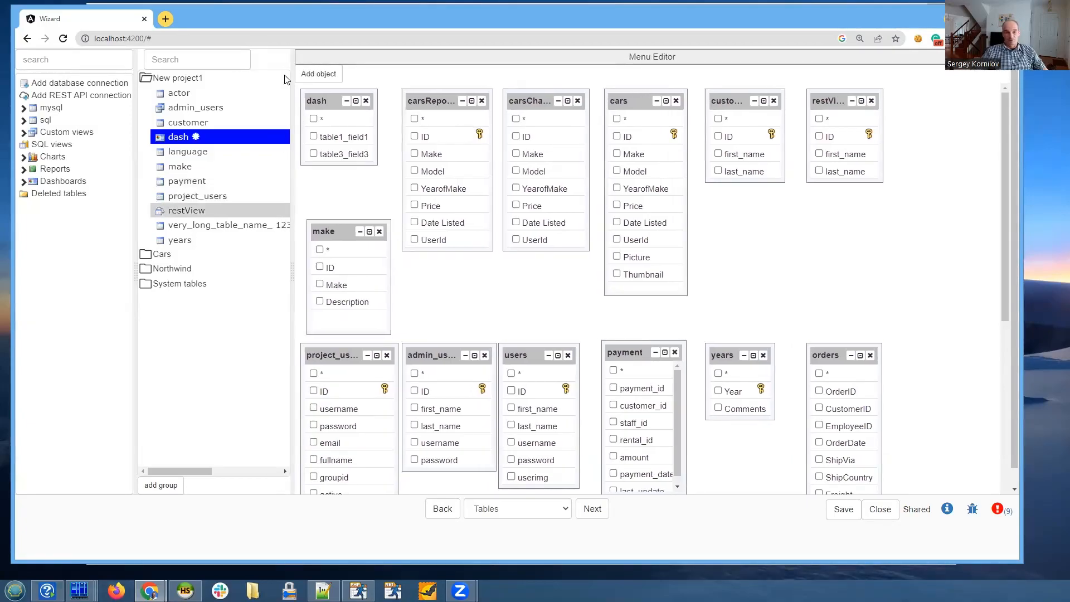
{"action": "left_click_drag", "start_coordinate": [283, 22], "coordinate": [279, 20]}
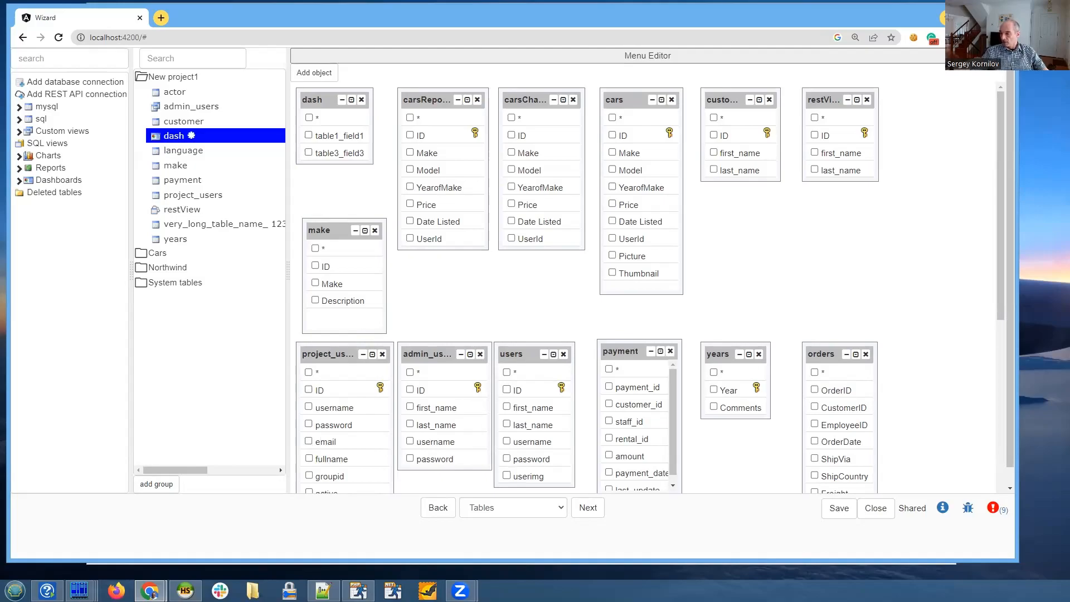
{"action": "left_click_drag", "start_coordinate": [132, 270], "coordinate": [130, 271]}
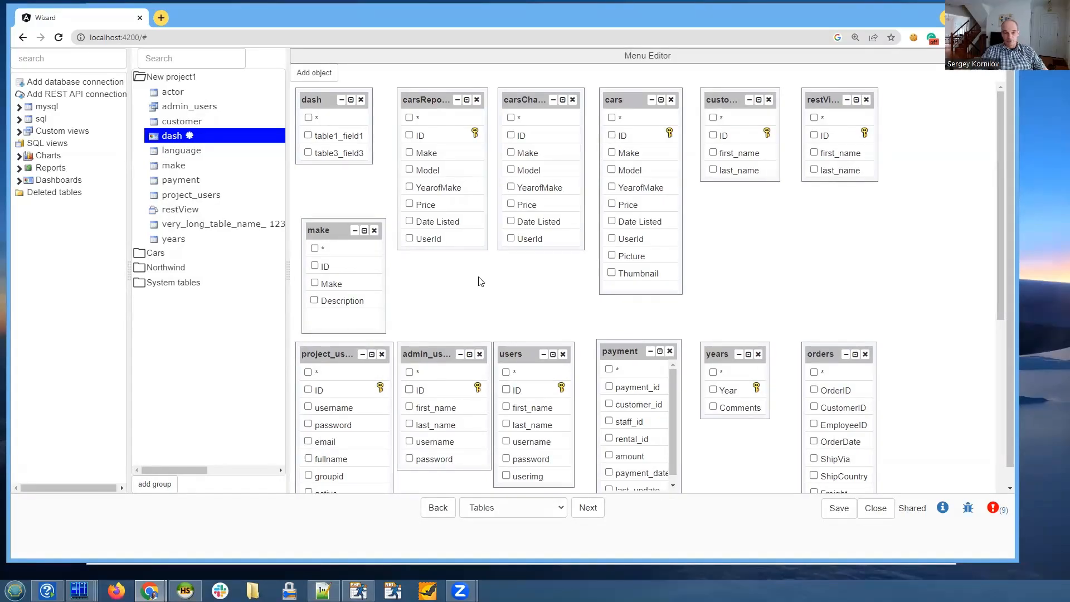